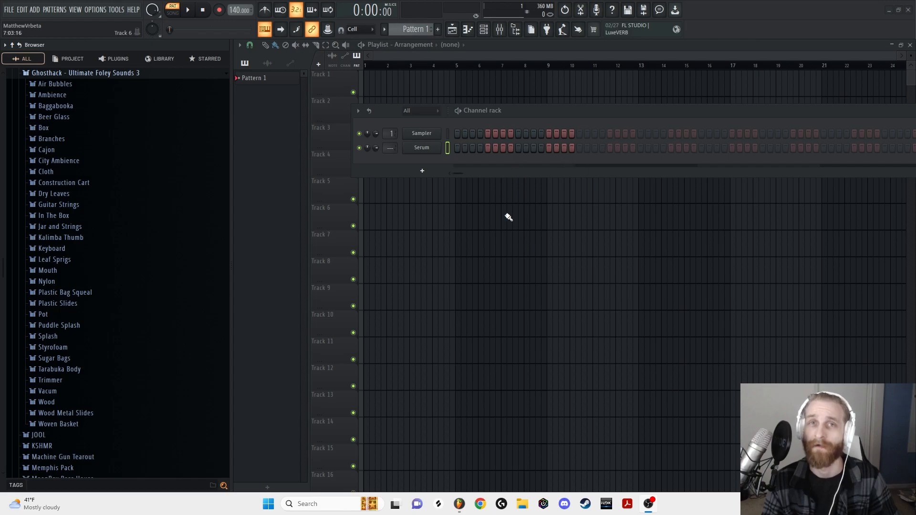
- Open the Serum channel and load the analog Basic Shapes wavetable into oscillator A, playing a note to audition it
{"action": "left_click", "coordinate": [421, 147]}
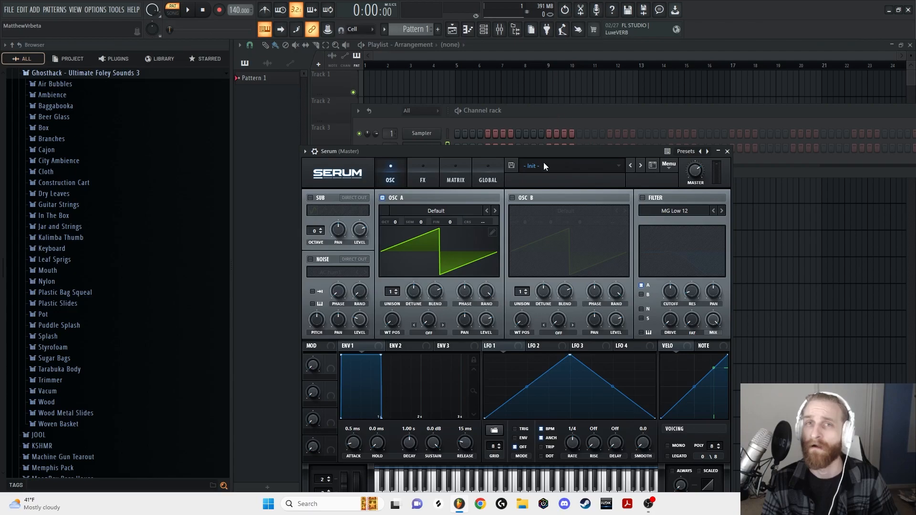
{"action": "left_click_drag", "start_coordinate": [420, 153], "coordinate": [432, 130]}
{"action": "left_click", "coordinate": [444, 187]}
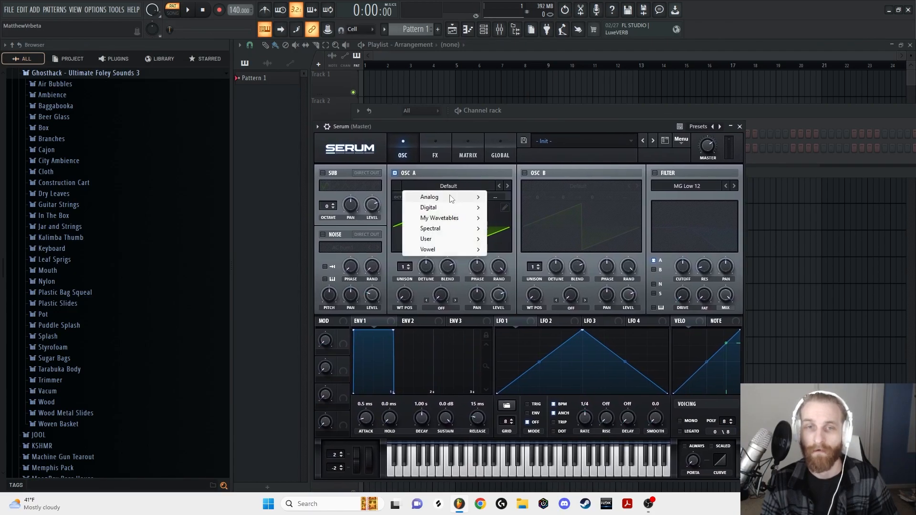
{"action": "mouse_move", "coordinate": [451, 199]}
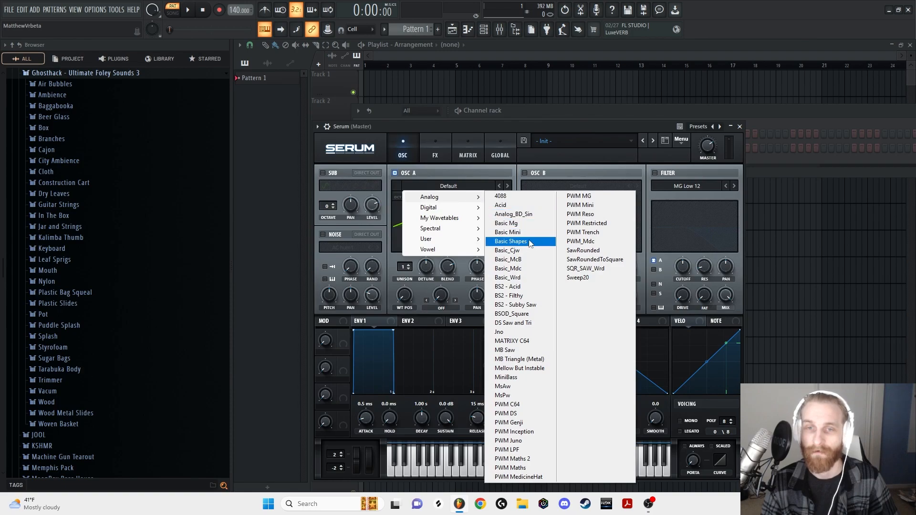
{"action": "left_click", "coordinate": [511, 242]}
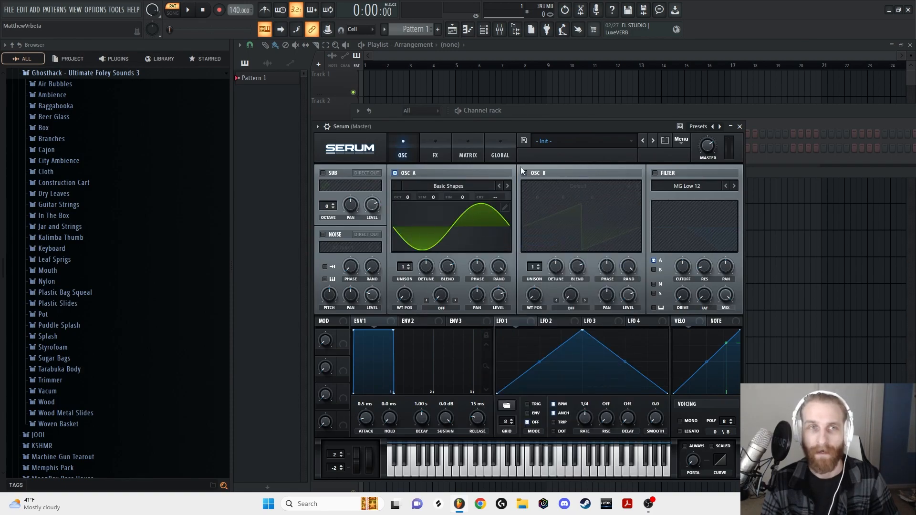
{"action": "key", "text": "c"}
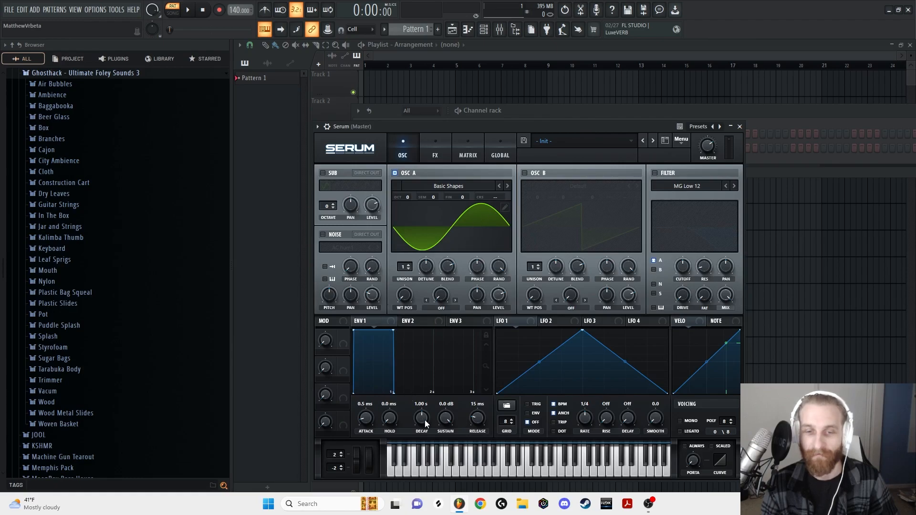
- Shape Env 1 into a short pluck with 259 ms decay and sustain at minus infinity, auditioning with repeated notes
{"action": "left_click_drag", "start_coordinate": [426, 424], "coordinate": [448, 458]}
{"action": "key", "text": "c"}
{"action": "key", "text": "c"}
{"action": "key", "text": "c"}
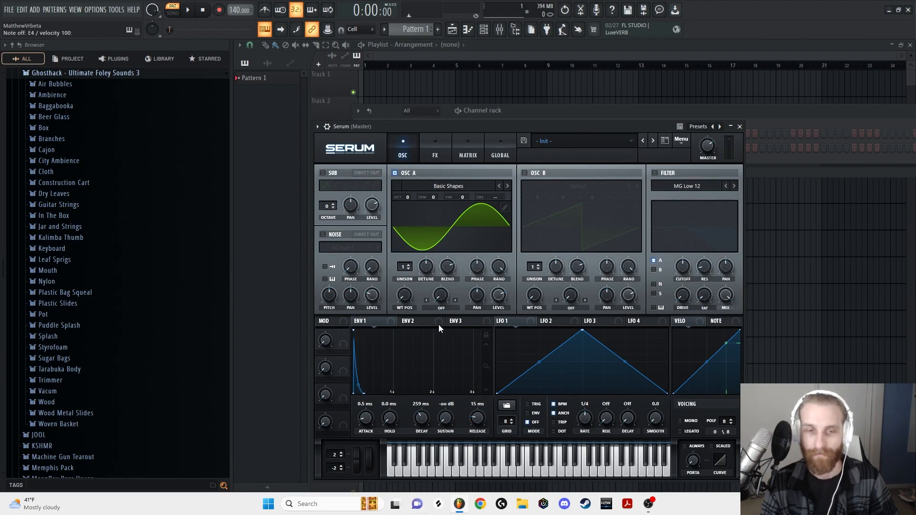
{"action": "key", "text": "c"}
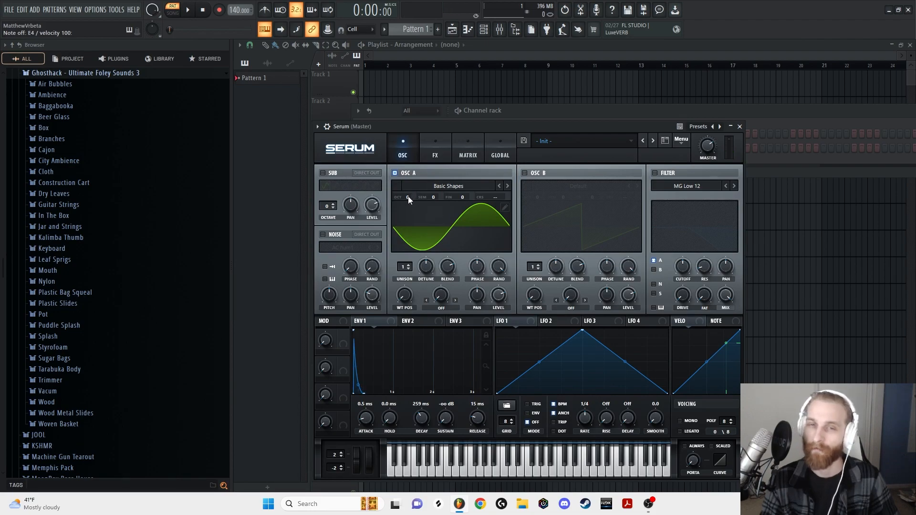
- Lower oscillator A's octave to -2 and lengthen Env 1's decay to 324 ms while playing test notes
{"action": "left_click_drag", "start_coordinate": [409, 199], "coordinate": [409, 207]}
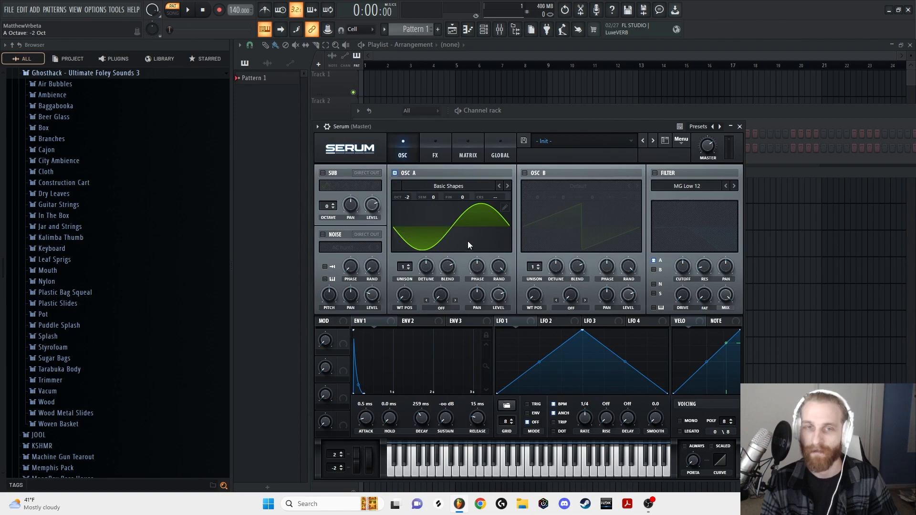
{"action": "left_click_drag", "start_coordinate": [422, 421], "coordinate": [423, 416]}
{"action": "key", "text": "c"}
{"action": "key", "text": "c"}
{"action": "left_click_drag", "start_coordinate": [422, 419], "coordinate": [423, 418]}
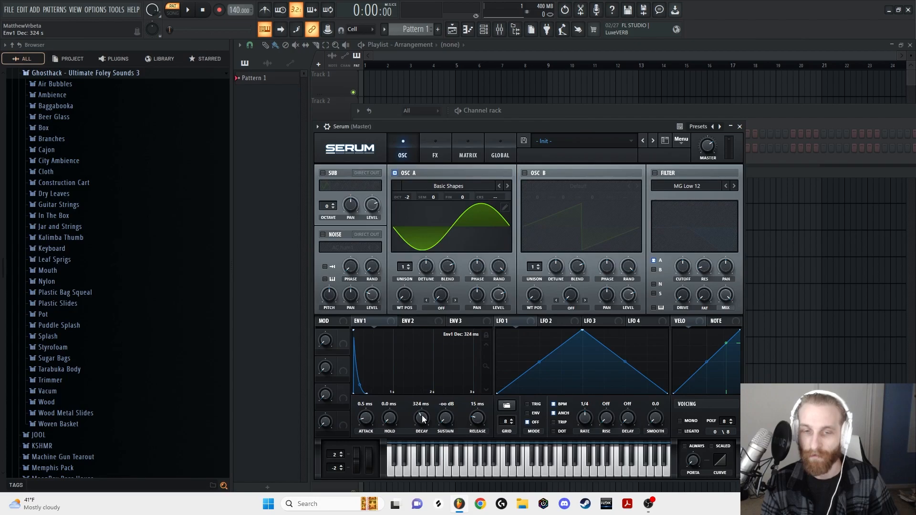
{"action": "key", "text": "c"}
{"action": "key", "text": "c"}
{"action": "key", "text": "c"}
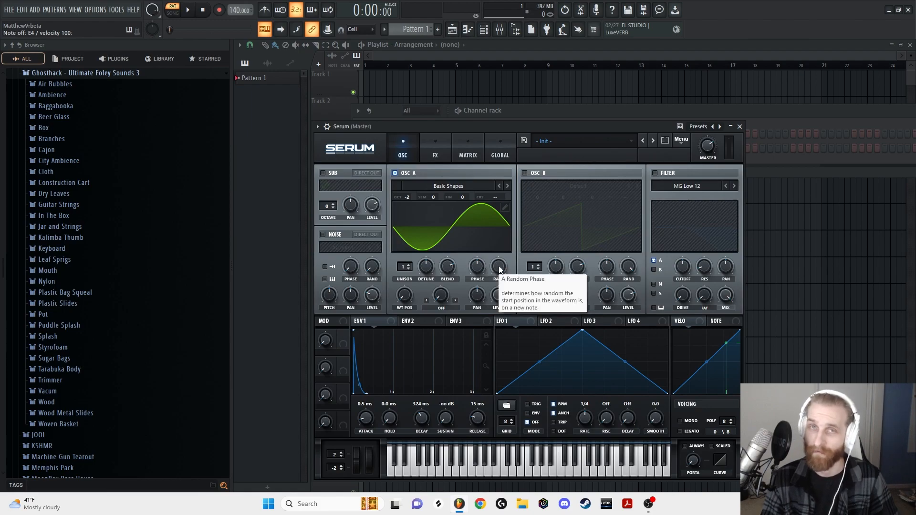
- Set oscillator A's random phase to 0% and assign Env 1 to modulate its coarse pitch
{"action": "mouse_move", "coordinate": [499, 270]}
{"action": "left_mouse_down"}
{"action": "mouse_move", "coordinate": [496, 281]}
{"action": "mouse_move", "coordinate": [497, 218]}
{"action": "left_mouse_up"}
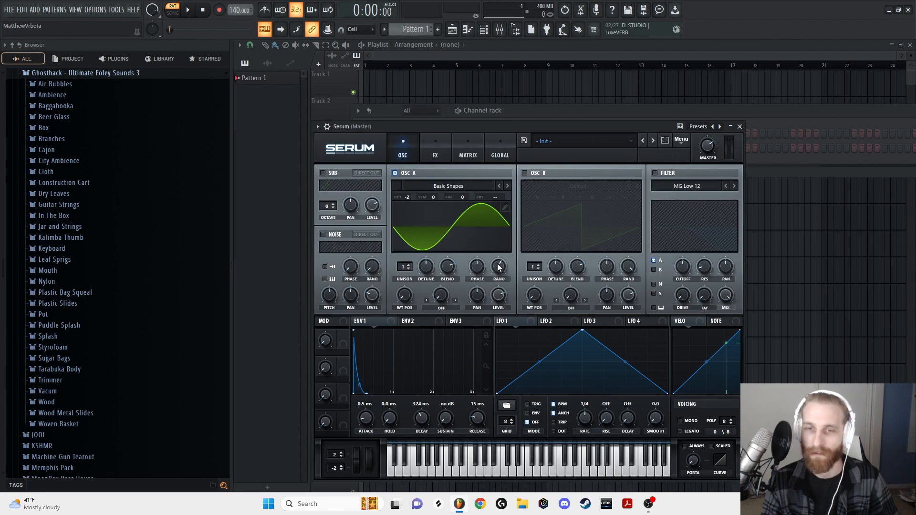
{"action": "left_click_drag", "start_coordinate": [498, 267], "coordinate": [469, 408]}
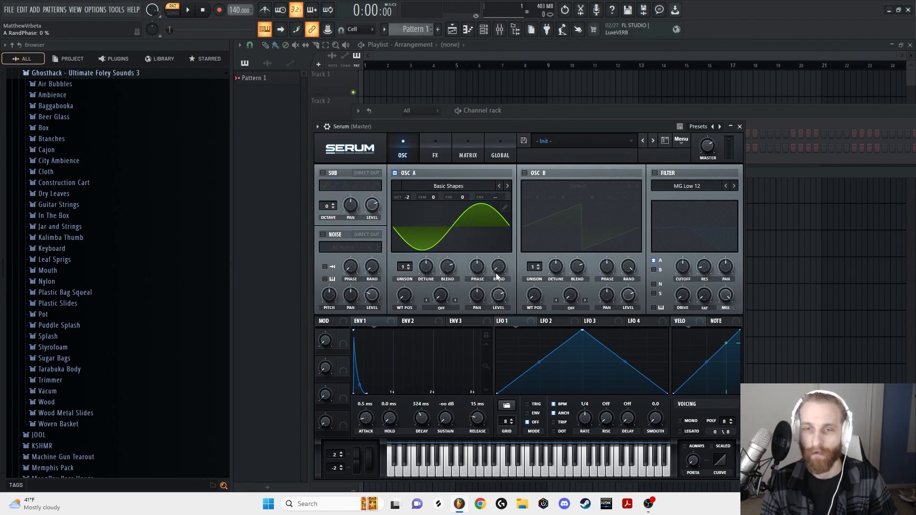
{"action": "left_click_drag", "start_coordinate": [379, 323], "coordinate": [381, 326]}
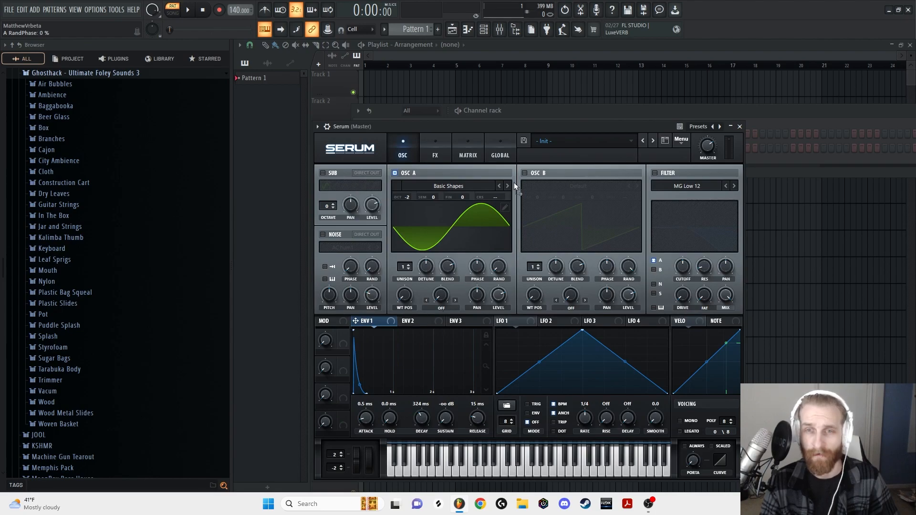
{"action": "mouse_move", "coordinate": [507, 198]}
{"action": "left_mouse_down"}
{"action": "mouse_move", "coordinate": [507, 165]}
{"action": "mouse_move", "coordinate": [505, 196]}
{"action": "left_mouse_up"}
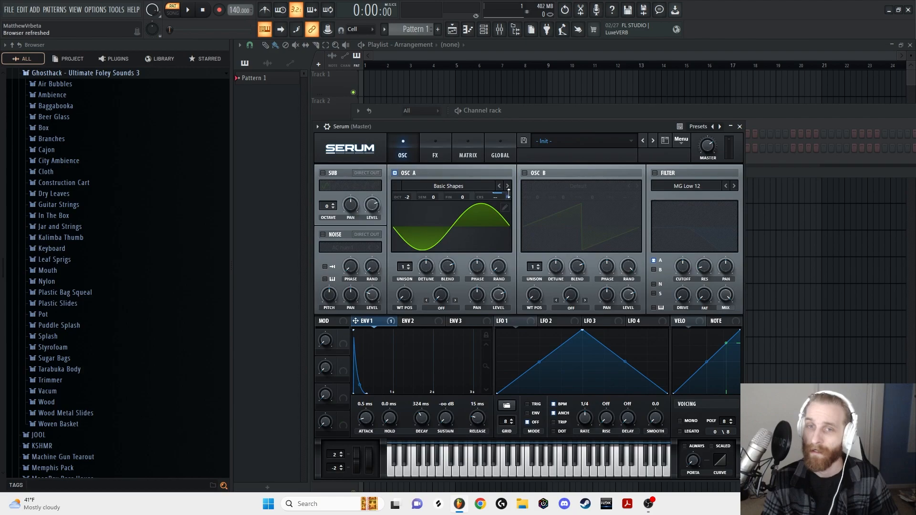
- Tune Env 1's modulation amount on oscillator A's coarse pitch, trying 18, and check the routing in the modulation matrix
{"action": "left_click_drag", "start_coordinate": [508, 197], "coordinate": [510, 207]}
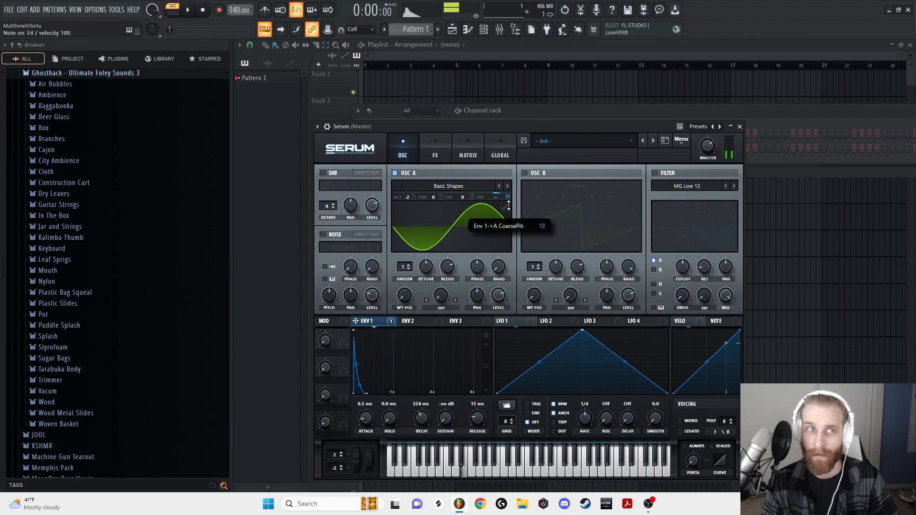
{"action": "left_click", "coordinate": [476, 153]}
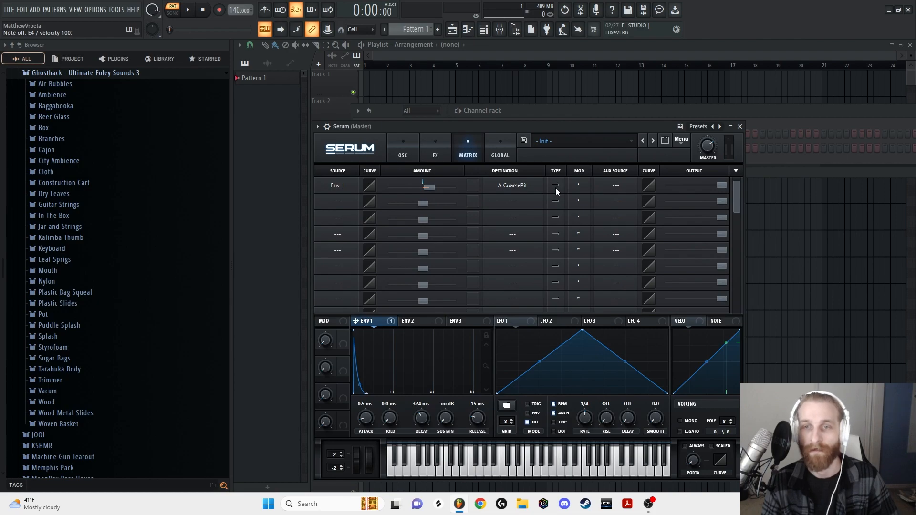
{"action": "left_click", "coordinate": [412, 149]}
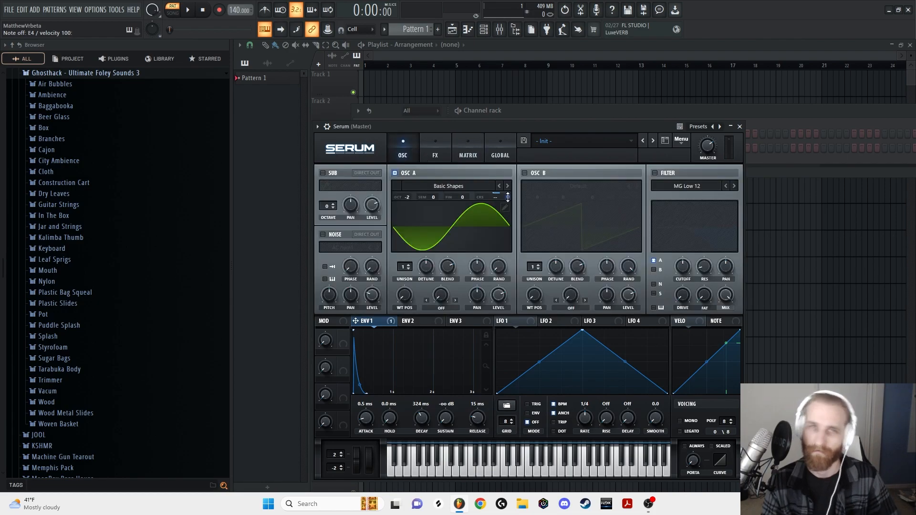
{"action": "left_click_drag", "start_coordinate": [508, 195], "coordinate": [511, 201]}
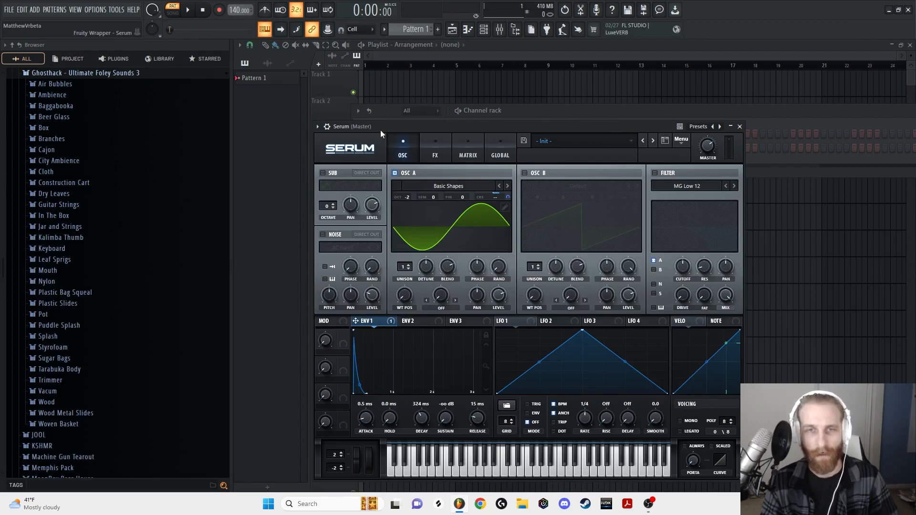
- Enable the sub oscillator at octave -2, set its level to 0%, and adjust Env 1's modulation of that level
{"action": "left_click", "coordinate": [323, 174]}
{"action": "left_click", "coordinate": [333, 208]}
{"action": "left_click", "coordinate": [333, 208]}
{"action": "left_click_drag", "start_coordinate": [375, 203], "coordinate": [372, 252]}
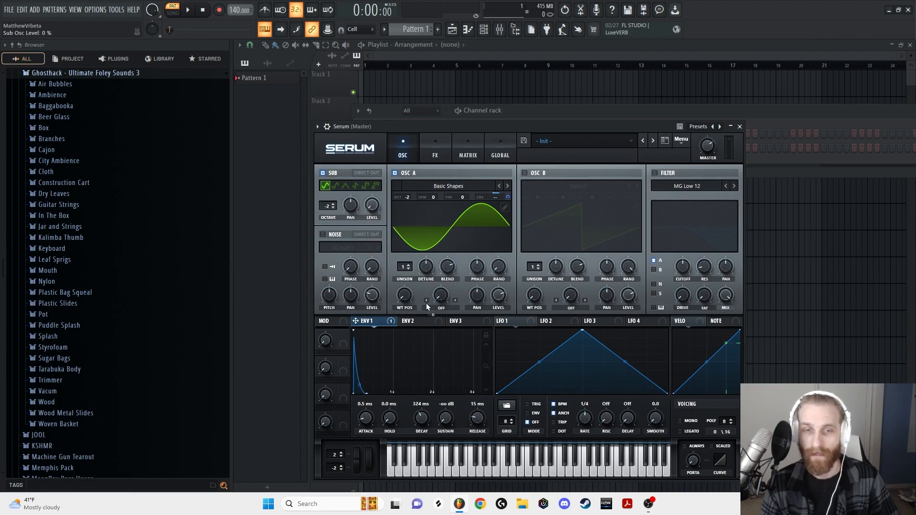
{"action": "mouse_move", "coordinate": [372, 212]}
{"action": "left_mouse_down"}
{"action": "mouse_move", "coordinate": [364, 203]}
{"action": "mouse_move", "coordinate": [362, 210]}
{"action": "left_mouse_up"}
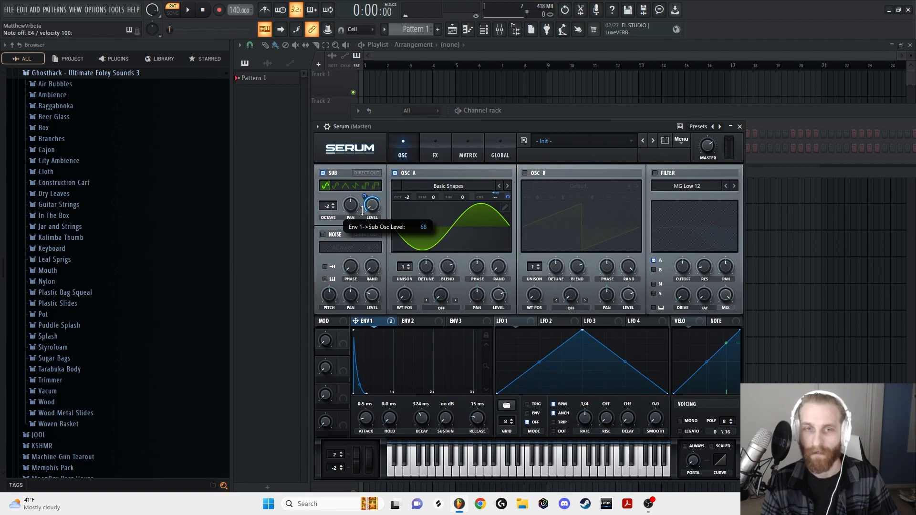
{"action": "left_click_drag", "start_coordinate": [362, 210], "coordinate": [365, 223]}
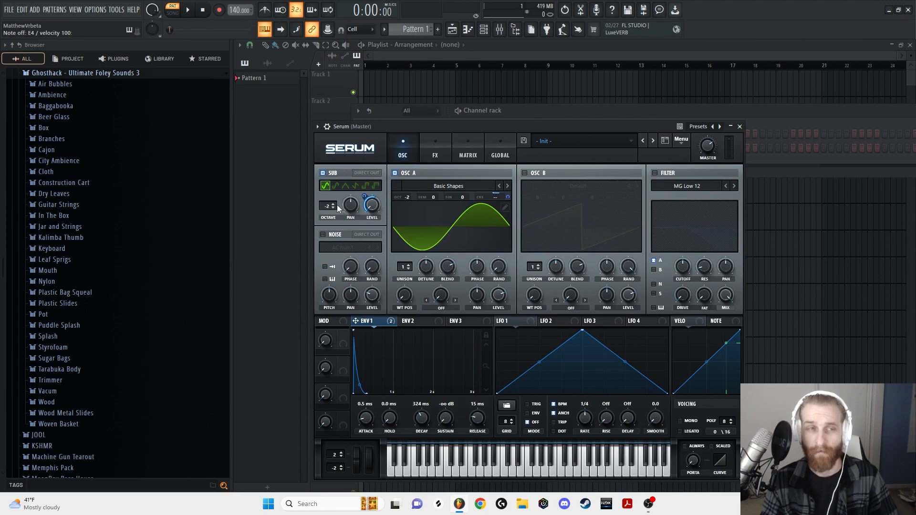
- Enable the noise oscillator, audition several Tarabuka Body samples and load Ghosthack-UFS3_Tarabuka Body_10 as its noise sample
{"action": "left_click", "coordinate": [322, 235]}
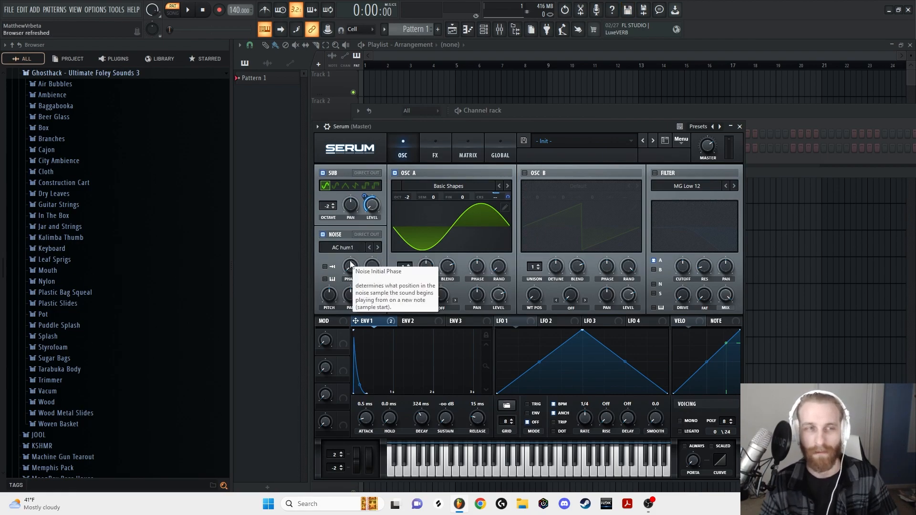
{"action": "left_click", "coordinate": [66, 373]}
{"action": "scroll", "coordinate": [77, 363], "scroll_direction": "down", "scroll_amount": 5}
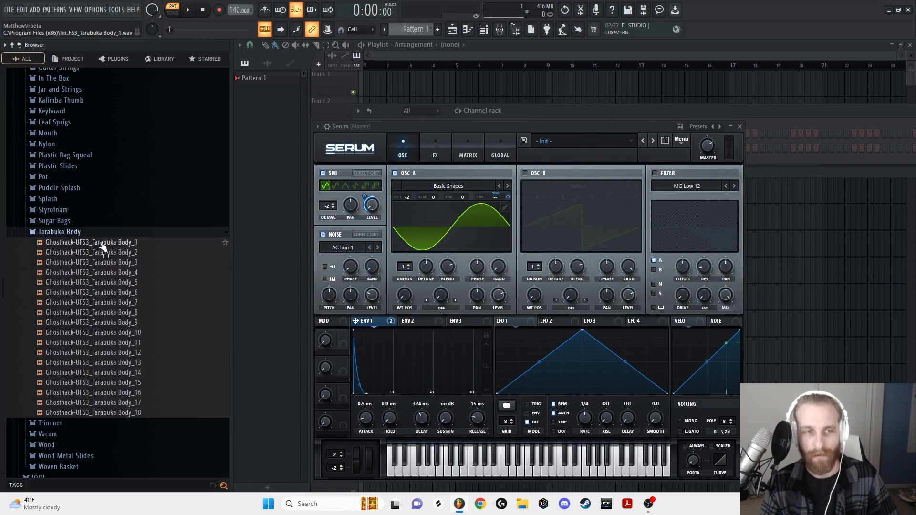
{"action": "left_click", "coordinate": [101, 243]}
{"action": "left_click", "coordinate": [103, 262]}
{"action": "left_click", "coordinate": [102, 292]}
{"action": "left_click", "coordinate": [105, 314]}
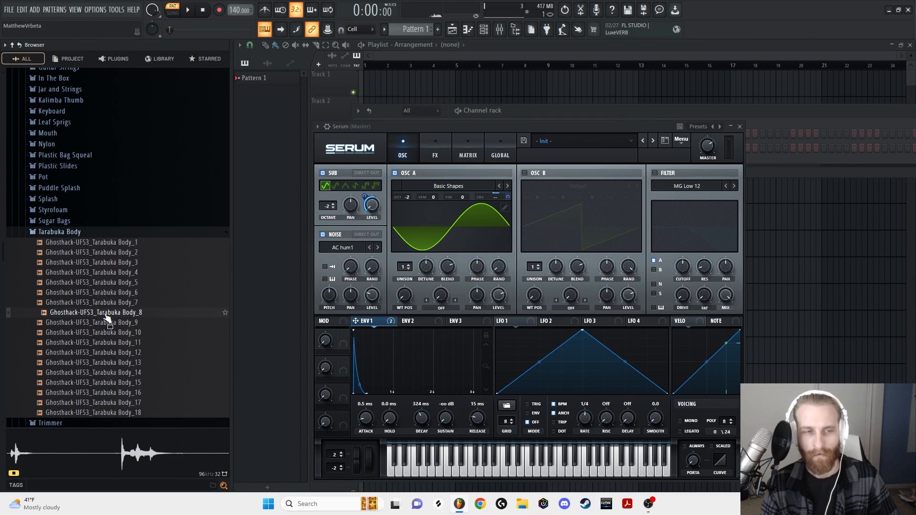
{"action": "left_click", "coordinate": [106, 334]}
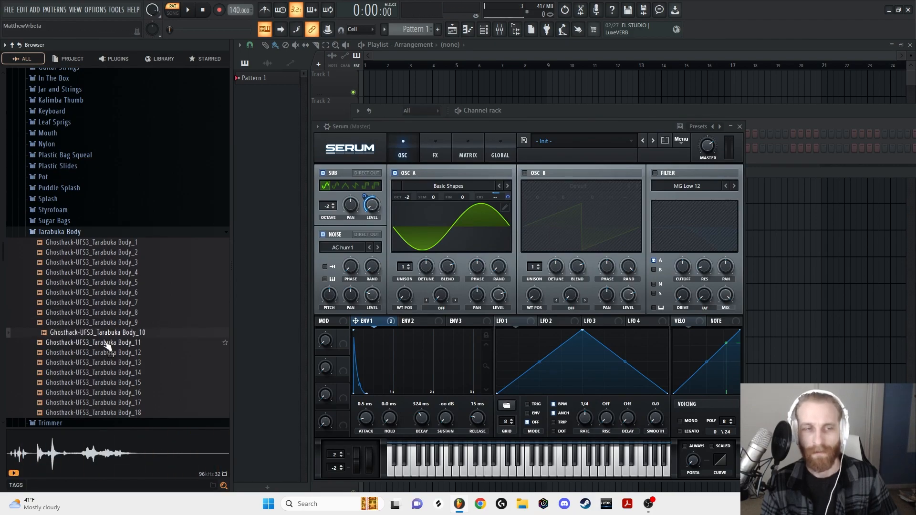
{"action": "left_click", "coordinate": [106, 334]}
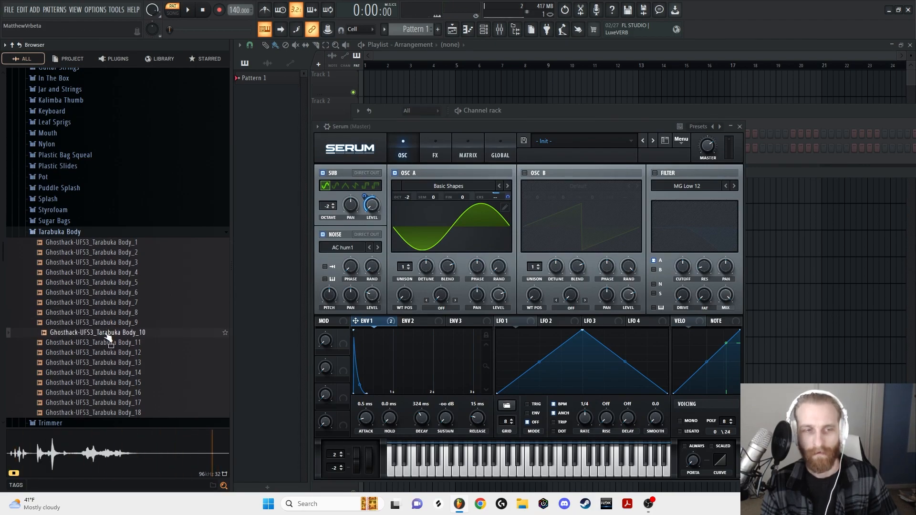
{"action": "left_click_drag", "start_coordinate": [105, 335], "coordinate": [347, 244]}
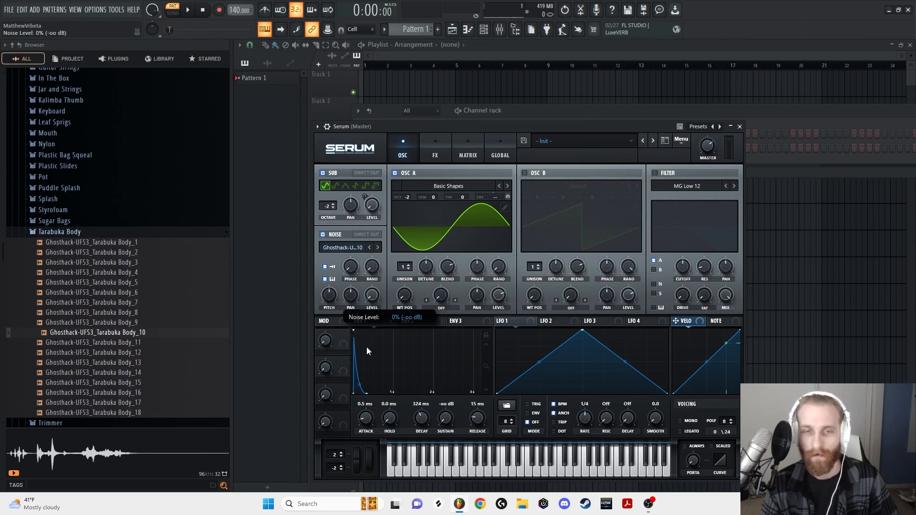
- Assign Env 1 to the noise level with an amount of 56 and audition it with a few notes
{"action": "left_click_drag", "start_coordinate": [362, 322], "coordinate": [404, 323]}
{"action": "left_click_drag", "start_coordinate": [372, 297], "coordinate": [364, 289]}
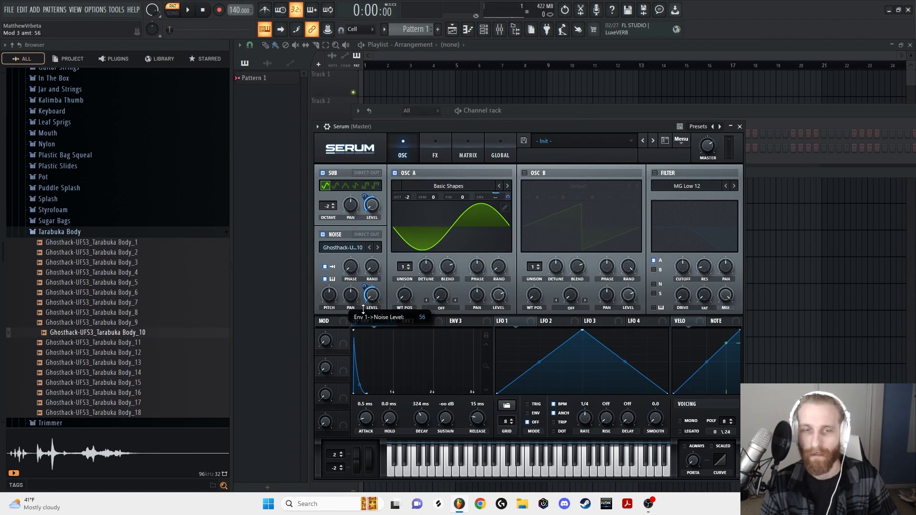
{"action": "key", "text": "c"}
{"action": "key", "text": "c"}
{"action": "key", "text": "c"}
- Tune the noise oscillator's pitch, trying 35 semitones, and readjust Env 1's modulation of its level while playing test notes
{"action": "left_click_drag", "start_coordinate": [362, 312], "coordinate": [335, 291]}
{"action": "key", "text": "c"}
{"action": "key", "text": "c"}
{"action": "key", "text": "c"}
{"action": "key", "text": "c"}
{"action": "key", "text": "c"}
{"action": "key", "text": "c"}
{"action": "key", "text": "c"}
{"action": "key", "text": "c"}
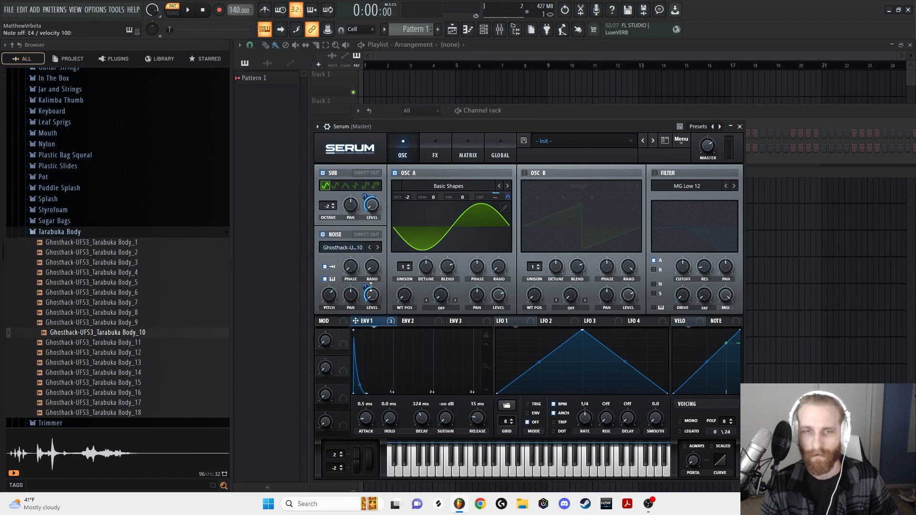
{"action": "left_click_drag", "start_coordinate": [366, 287], "coordinate": [366, 280]}
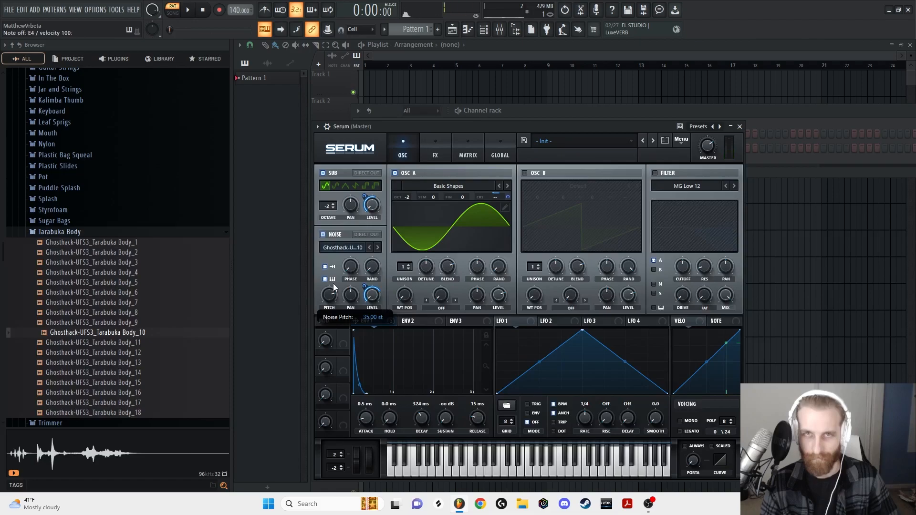
{"action": "left_click_drag", "start_coordinate": [334, 287], "coordinate": [334, 307]}
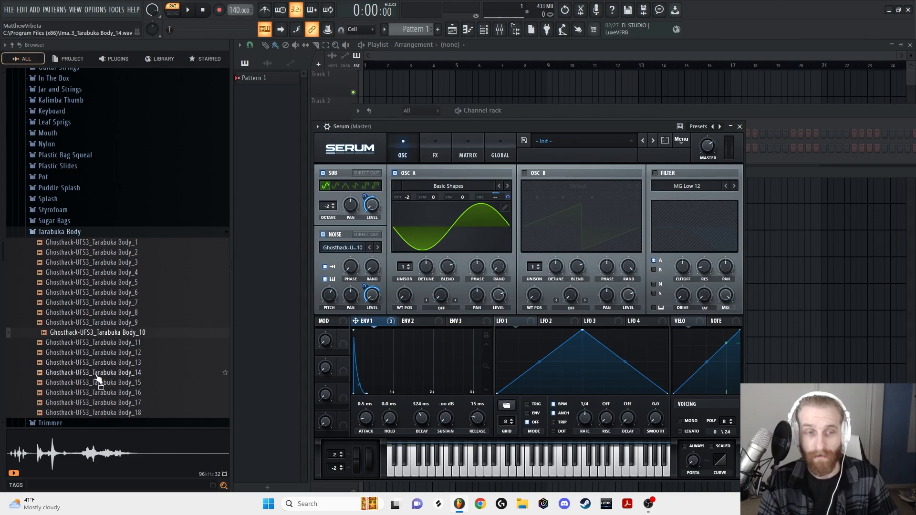
- Try Ghosthack-UFS3_Tarabuka Body_14 as the noise sample and adjust the noise pitch
{"action": "left_click_drag", "start_coordinate": [97, 378], "coordinate": [341, 252]}
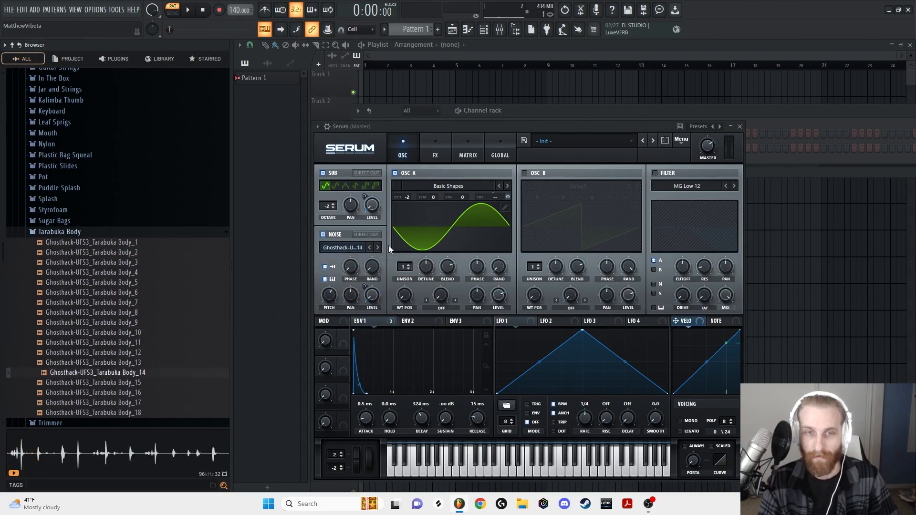
{"action": "left_click_drag", "start_coordinate": [329, 300], "coordinate": [331, 286]}
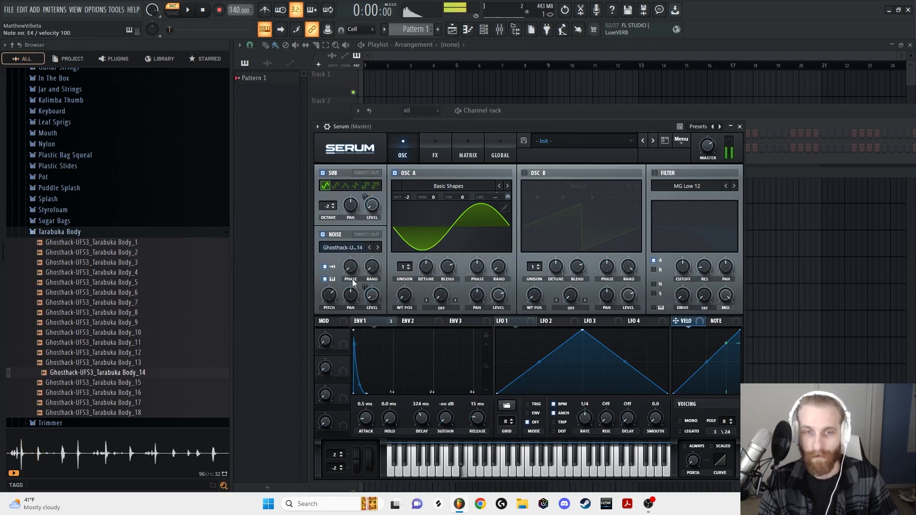
- Load Ghosthack-UFS3_Tarabuka Body_3 as the noise sample and set the noise pitch to 17 semitones while auditioning notes
{"action": "left_click_drag", "start_coordinate": [97, 284], "coordinate": [345, 245]}
{"action": "mouse_move", "coordinate": [331, 297]}
{"action": "left_mouse_down"}
{"action": "mouse_move", "coordinate": [331, 278]}
{"action": "mouse_move", "coordinate": [328, 306]}
{"action": "mouse_move", "coordinate": [333, 272]}
{"action": "mouse_move", "coordinate": [328, 296]}
{"action": "left_mouse_up"}
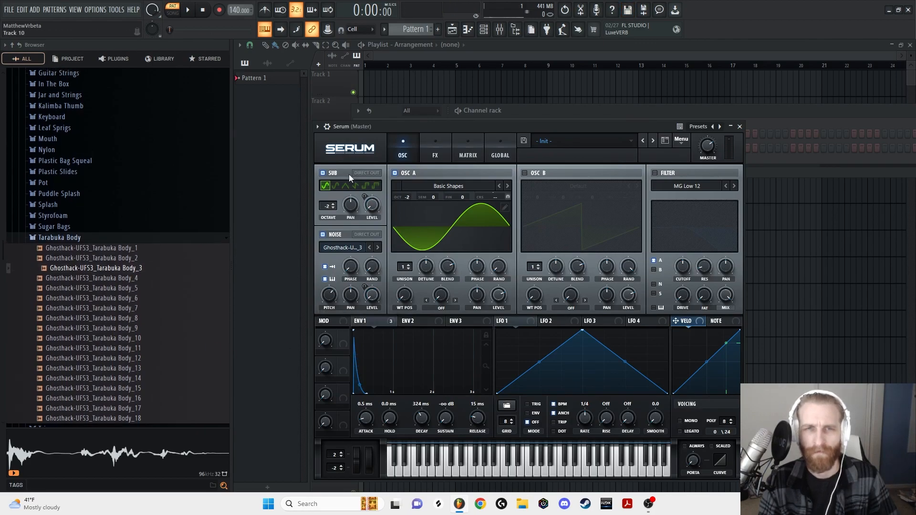
{"action": "mouse_move", "coordinate": [331, 296]}
{"action": "left_mouse_down"}
{"action": "mouse_move", "coordinate": [332, 309]}
{"action": "mouse_move", "coordinate": [336, 291]}
{"action": "left_mouse_up"}
{"action": "key", "text": "c"}
{"action": "key", "text": "c"}
{"action": "key", "text": "c"}
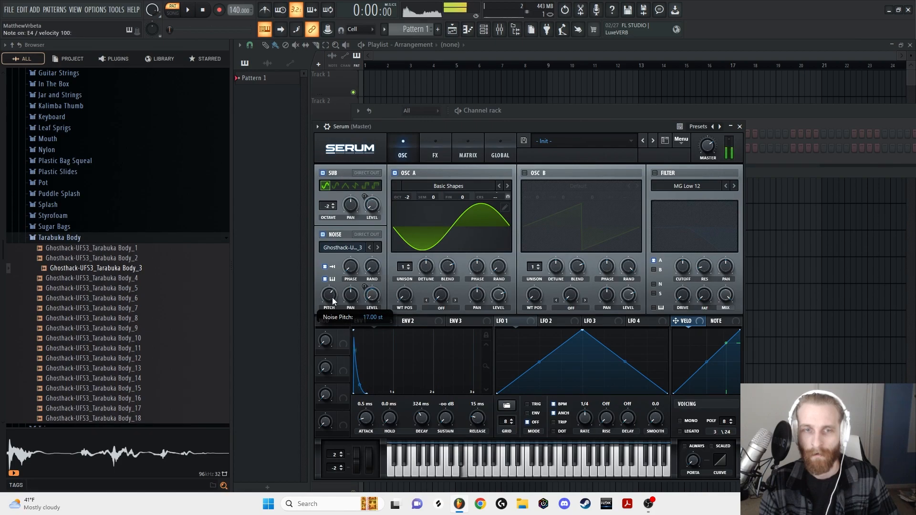
- Set Env 1's modulation of the noise level to 46 and try a noise pitch of 30 semitones
{"action": "left_click", "coordinate": [375, 323]}
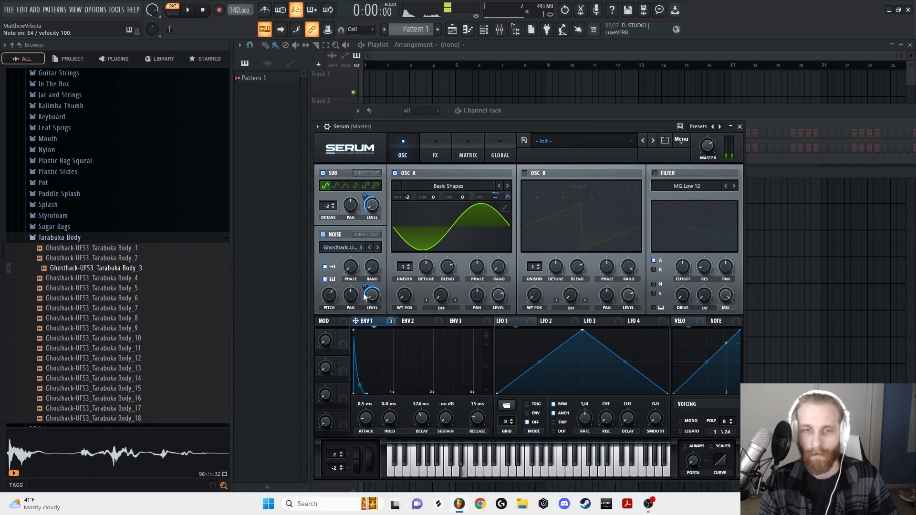
{"action": "left_click_drag", "start_coordinate": [364, 285], "coordinate": [364, 296]}
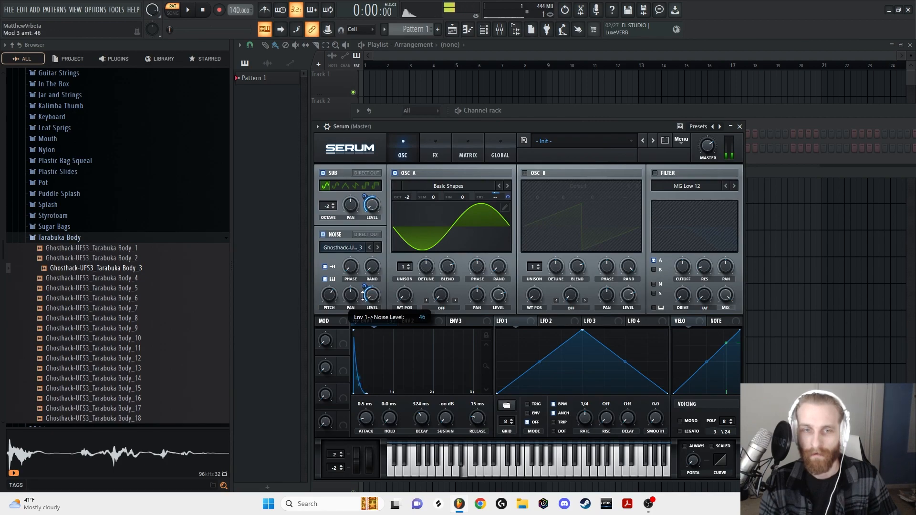
{"action": "scroll", "coordinate": [329, 294], "scroll_direction": "up", "scroll_amount": 1}
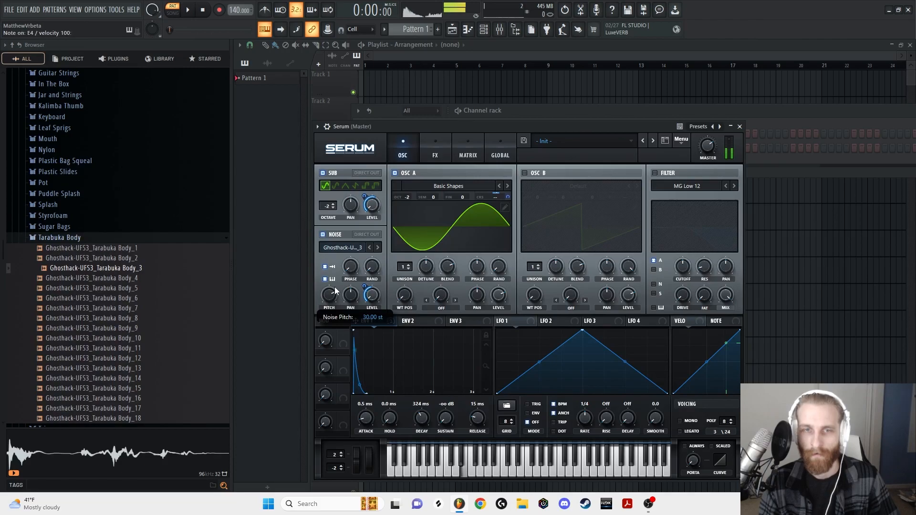
- Fine-tune the noise pitch and Env 1's amount on the noise level while auditioning the sound with test notes
{"action": "mouse_move", "coordinate": [335, 291]}
{"action": "left_mouse_down"}
{"action": "mouse_move", "coordinate": [335, 280]}
{"action": "mouse_move", "coordinate": [334, 298]}
{"action": "left_mouse_up"}
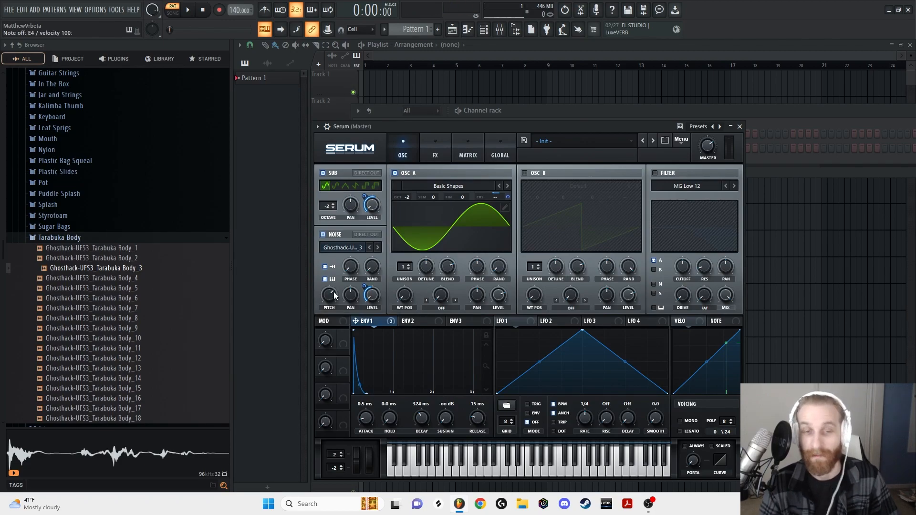
{"action": "mouse_move", "coordinate": [334, 295]}
{"action": "left_mouse_down"}
{"action": "mouse_move", "coordinate": [337, 286]}
{"action": "mouse_move", "coordinate": [328, 300]}
{"action": "left_mouse_up"}
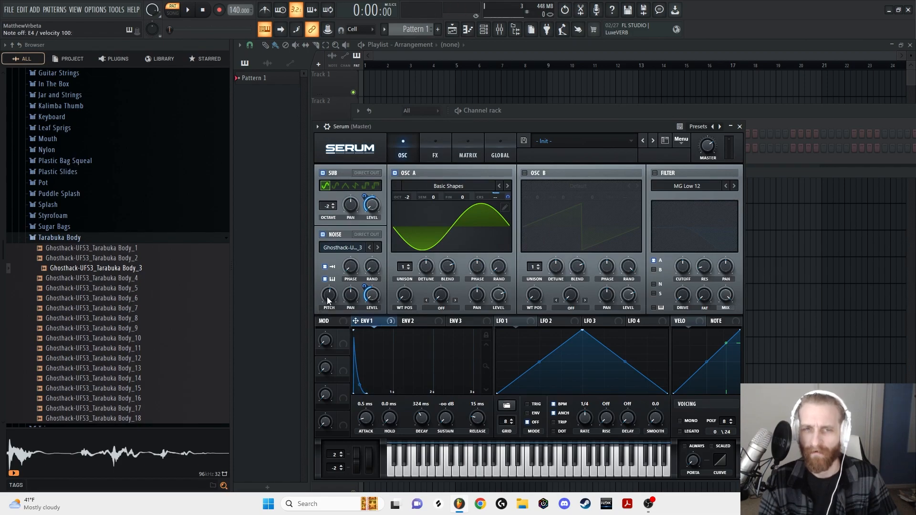
{"action": "key", "text": "c"}
{"action": "key", "text": "c"}
{"action": "key", "text": "c"}
{"action": "left_click_drag", "start_coordinate": [365, 287], "coordinate": [364, 278]}
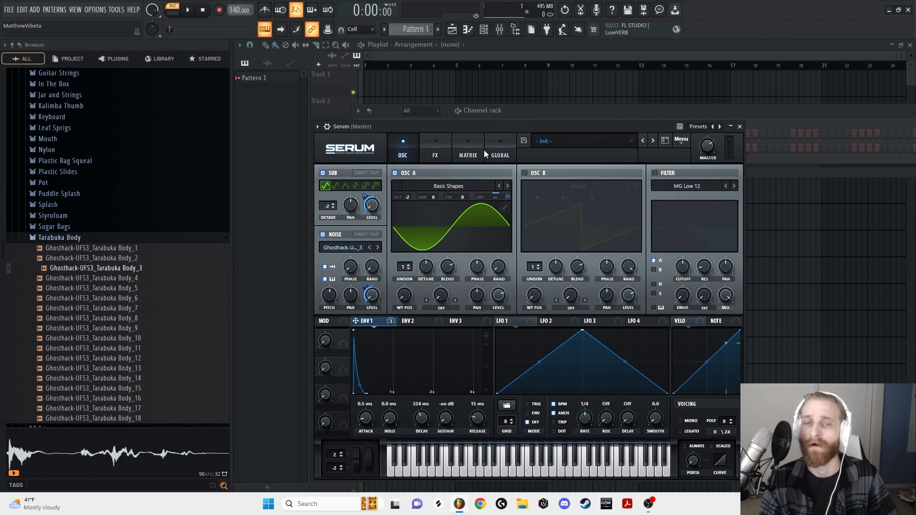
- Enable the Tube distortion effect and assign Env 1 to its drive with an amount of 33
{"action": "left_click", "coordinate": [434, 151]}
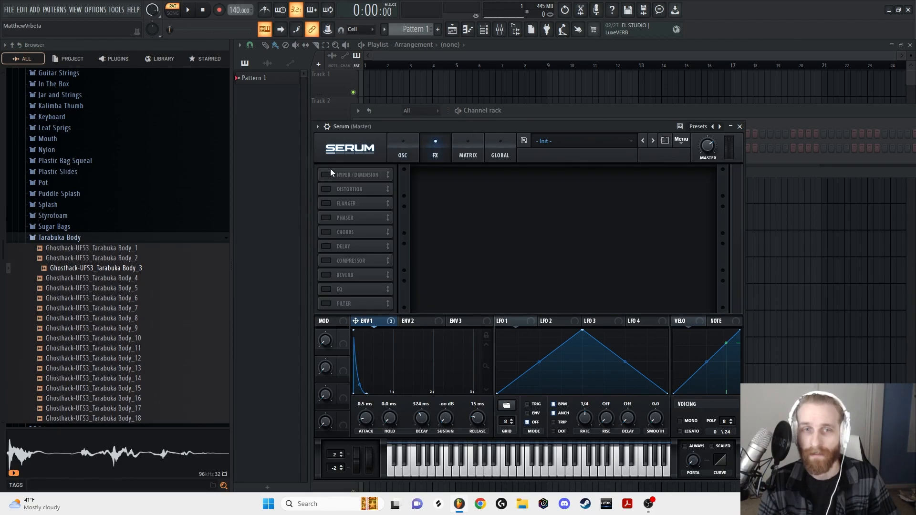
{"action": "left_click", "coordinate": [326, 190]}
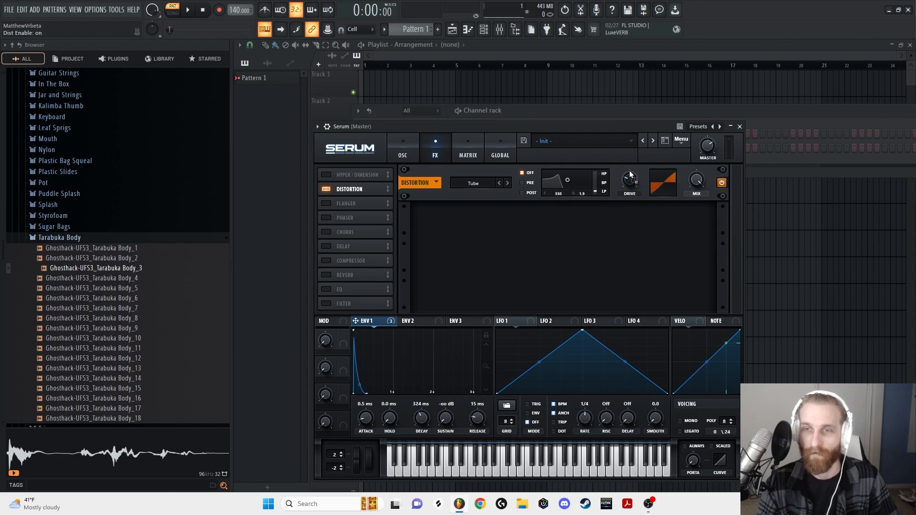
{"action": "mouse_move", "coordinate": [630, 176]}
{"action": "left_click_drag", "start_coordinate": [628, 147], "coordinate": [623, 156]}
{"action": "mouse_move", "coordinate": [621, 170]}
{"action": "mouse_move", "coordinate": [616, 191]}
{"action": "left_mouse_down"}
{"action": "mouse_move", "coordinate": [618, 177]}
{"action": "mouse_move", "coordinate": [617, 190]}
{"action": "left_mouse_up"}
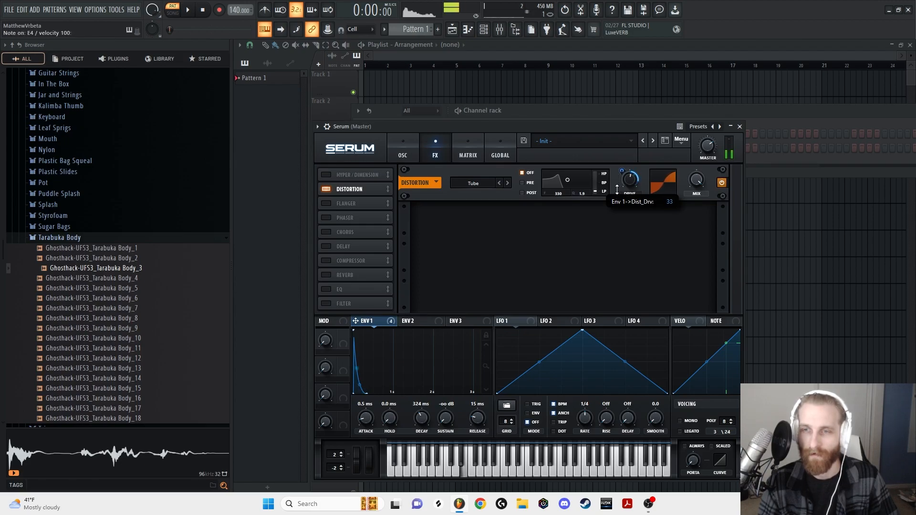
- Set the distortion drive to 57% and audition it with a few notes
{"action": "left_click_drag", "start_coordinate": [631, 185], "coordinate": [634, 168]}
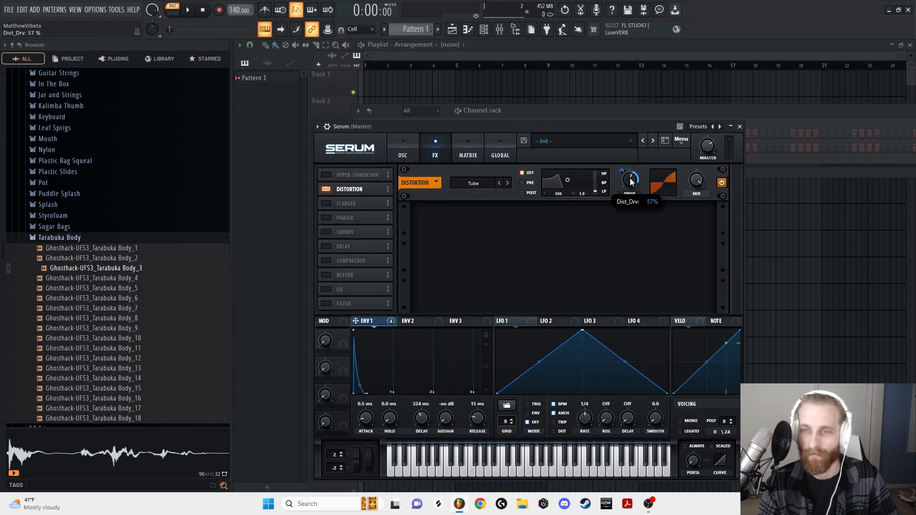
{"action": "key", "text": "c"}
{"action": "key", "text": "c"}
{"action": "key", "text": "c"}
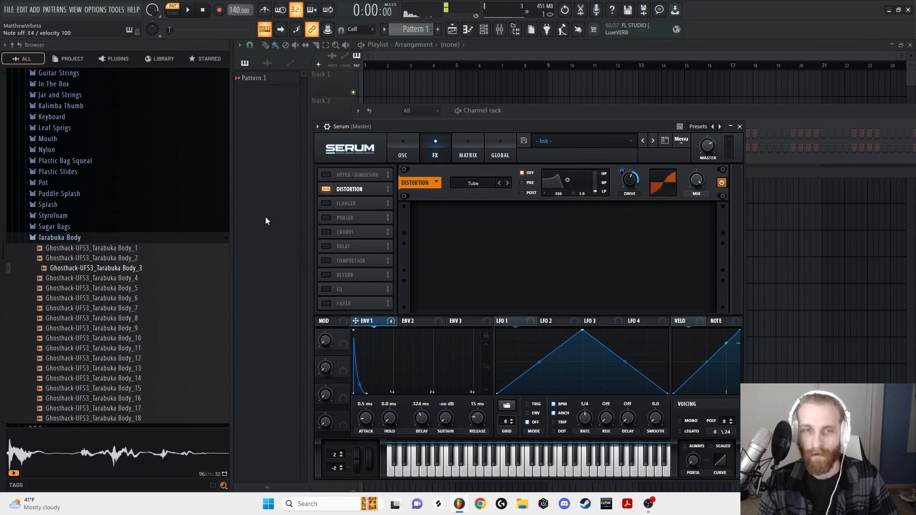
- Enable the compressor effect and raise its gain, returning to the oscillator view
{"action": "left_click", "coordinate": [326, 261]}
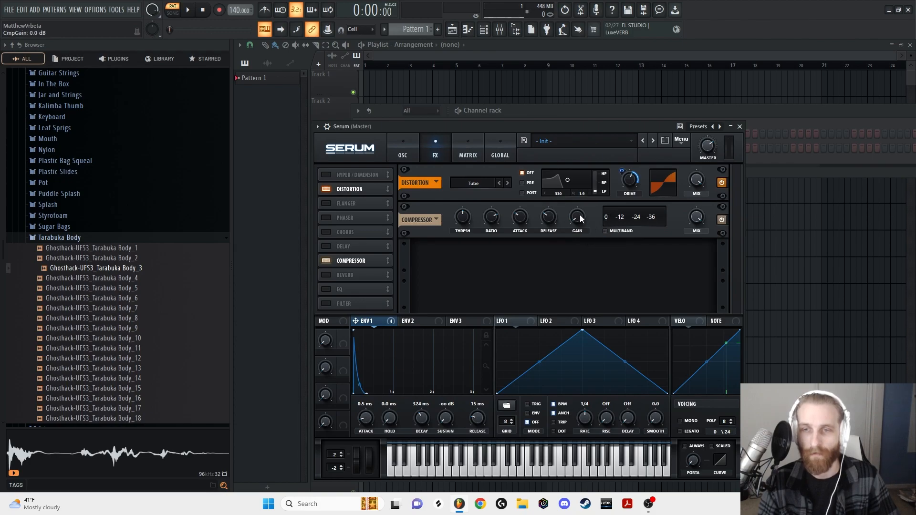
{"action": "left_click_drag", "start_coordinate": [576, 217], "coordinate": [573, 182]}
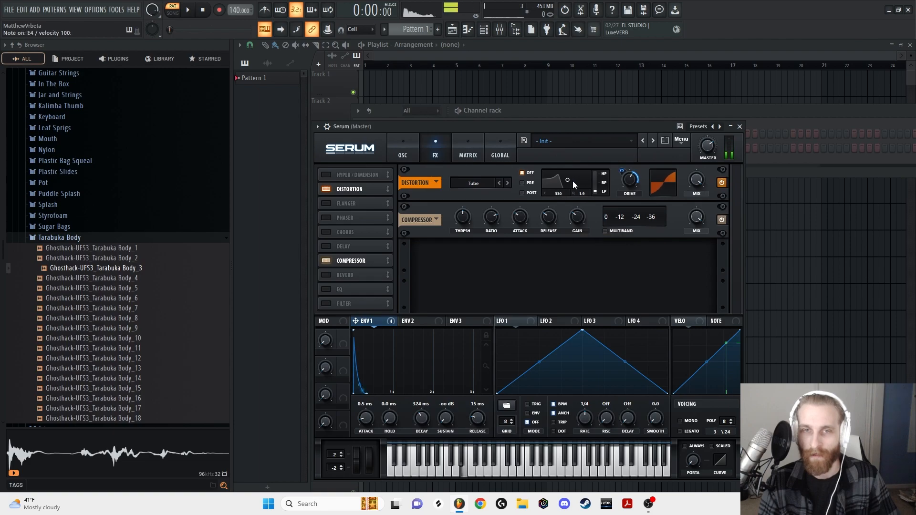
{"action": "left_click", "coordinate": [401, 150]}
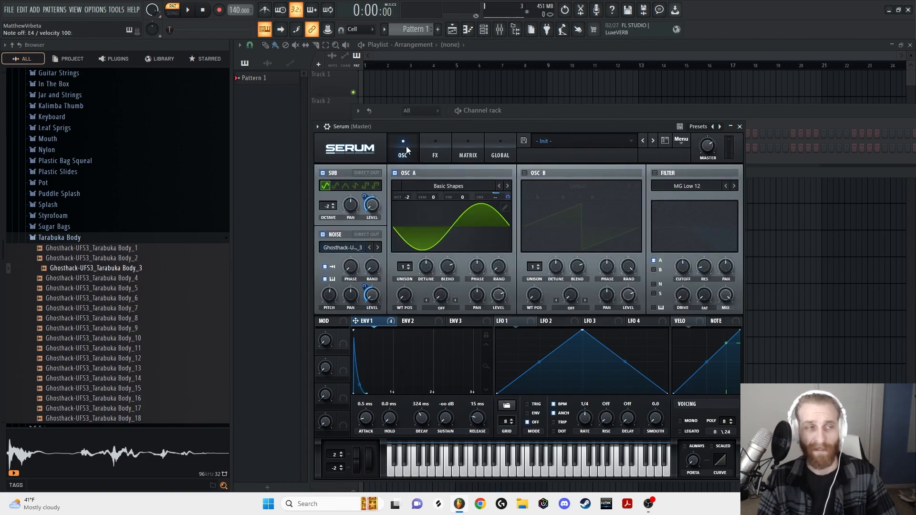
- Export Serum's last played note as an audio clip to the start of playlist Track 1 and play it back
{"action": "left_click_drag", "start_coordinate": [344, 128], "coordinate": [412, 206]}
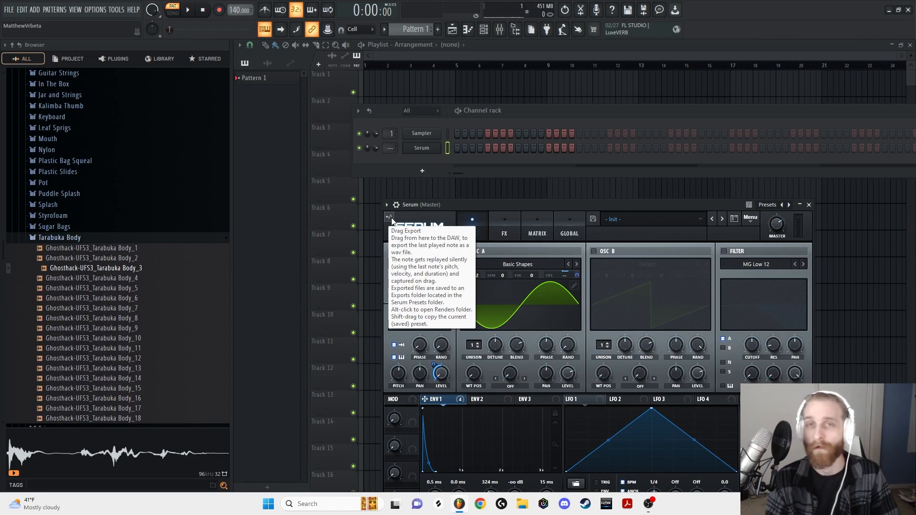
{"action": "left_click_drag", "start_coordinate": [389, 217], "coordinate": [389, 84]}
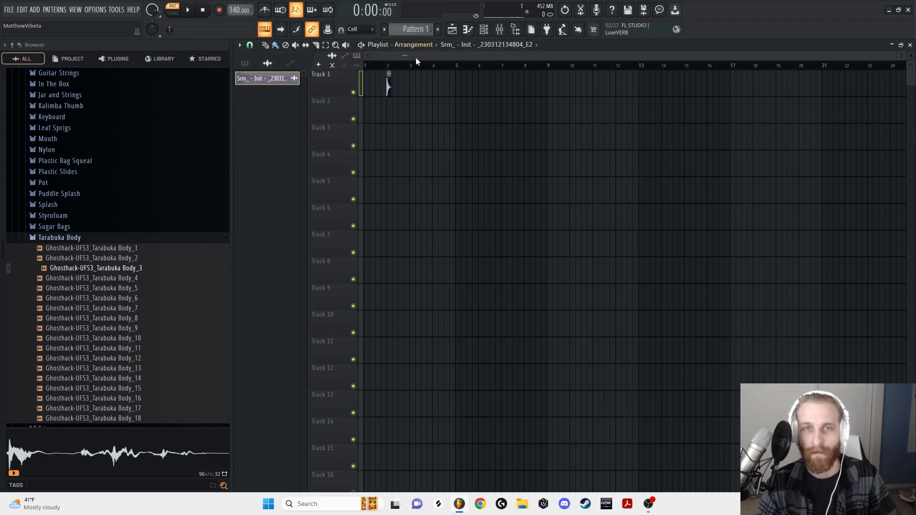
{"action": "scroll", "coordinate": [416, 57], "scroll_direction": "up", "scroll_amount": 4}
{"action": "left_click_drag", "start_coordinate": [552, 88], "coordinate": [548, 106]}
{"action": "key", "text": "space"}
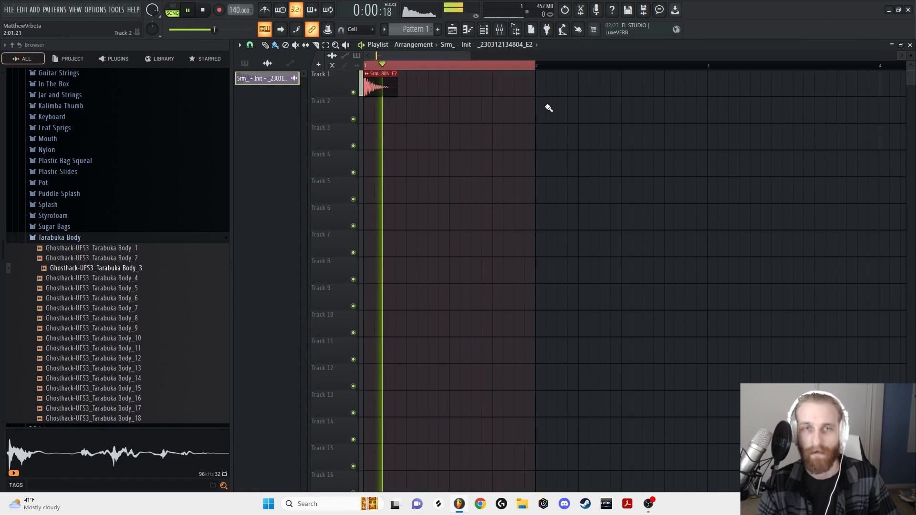
{"action": "key", "text": "space"}
- Open the exported clip's settings, turn on precomputed effects and try a positive Pogo amount
{"action": "double_click", "coordinate": [378, 86]}
{"action": "left_click", "coordinate": [467, 240]}
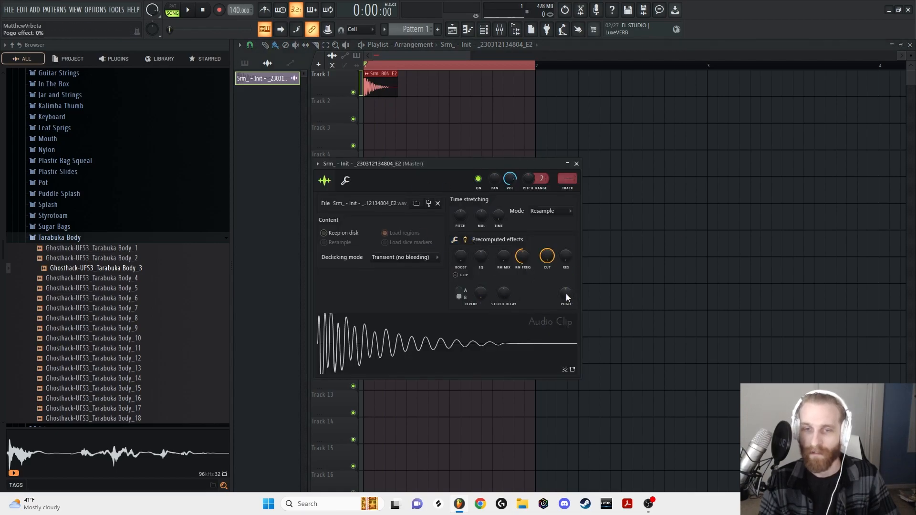
{"action": "left_click_drag", "start_coordinate": [565, 295], "coordinate": [566, 273]}
{"action": "key", "text": "space"}
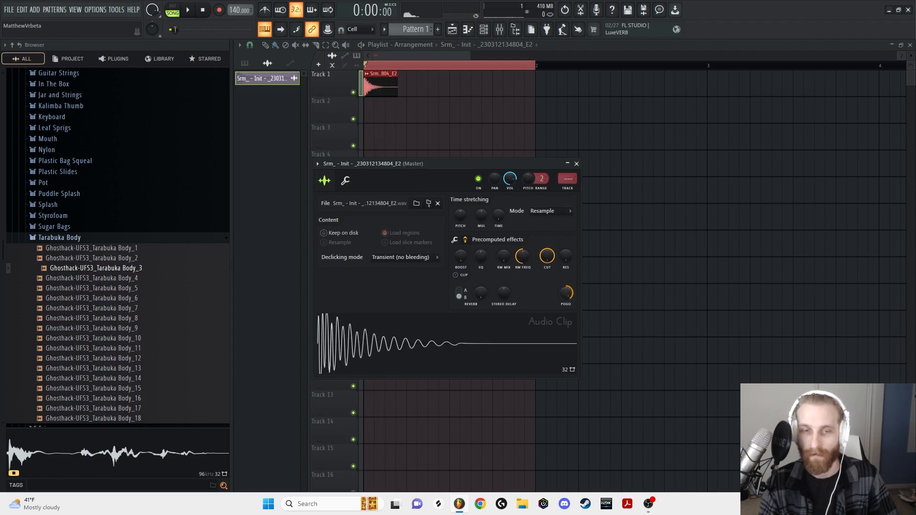
- Lower the clip's Pogo effect to about -52% while playing it back
{"action": "left_click_drag", "start_coordinate": [566, 293], "coordinate": [565, 319]}
{"action": "key", "text": "space"}
{"action": "key", "text": "space"}
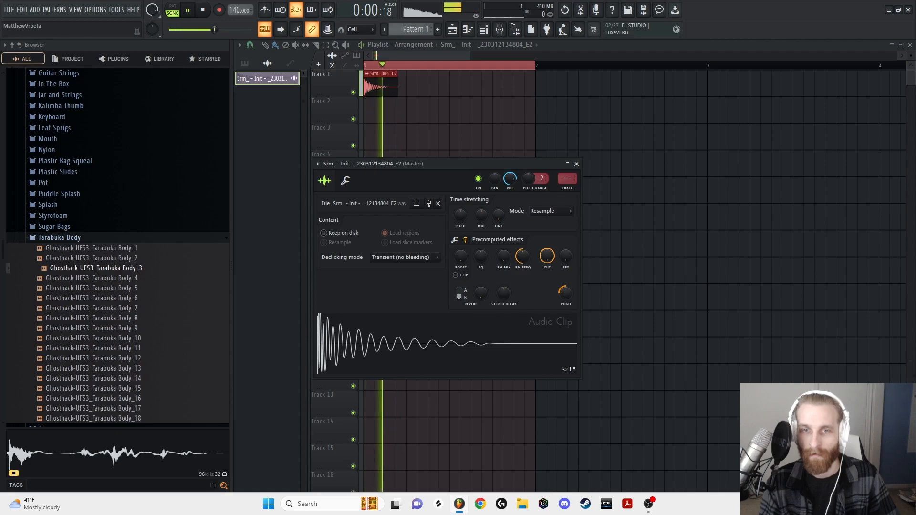
{"action": "key", "text": "space"}
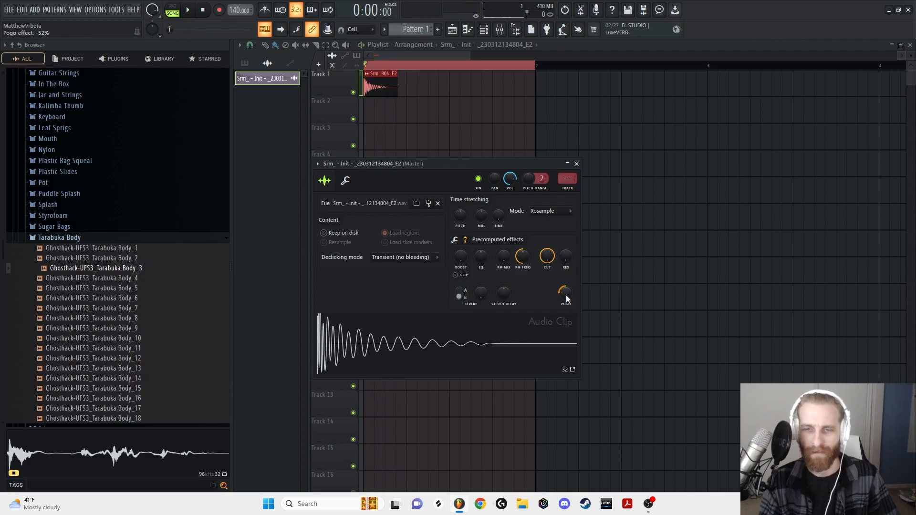
{"action": "key", "text": "space"}
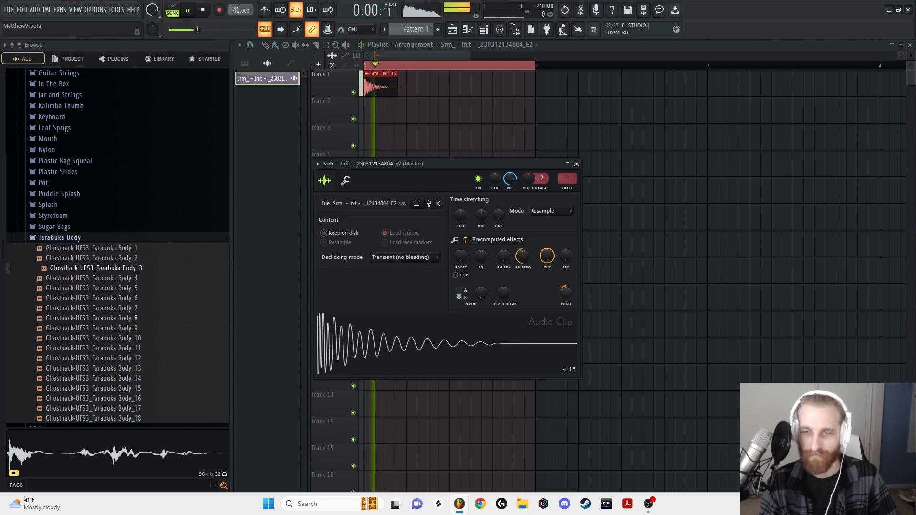
{"action": "key", "text": "space"}
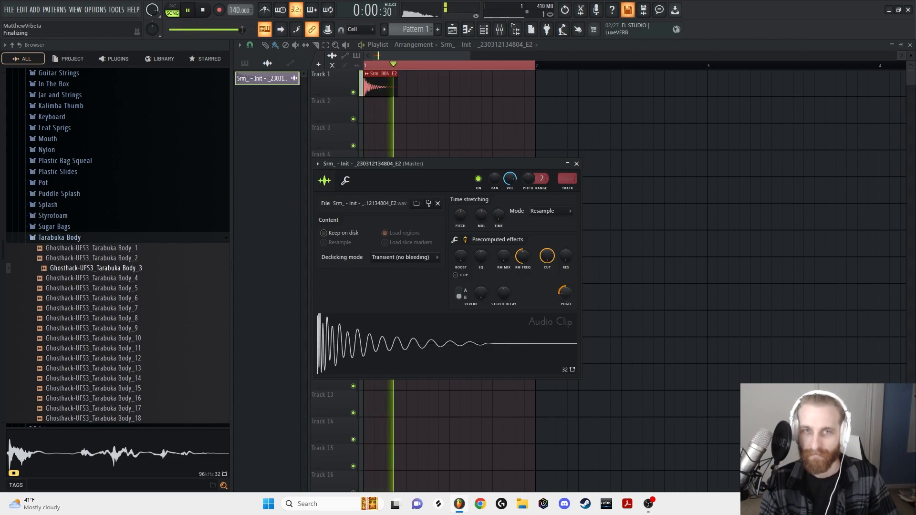
- Consolidate Track 1 over the time selection as a 32-bit float stereo WAV
{"action": "right_click", "coordinate": [339, 81]}
{"action": "mouse_move", "coordinate": [382, 233]}
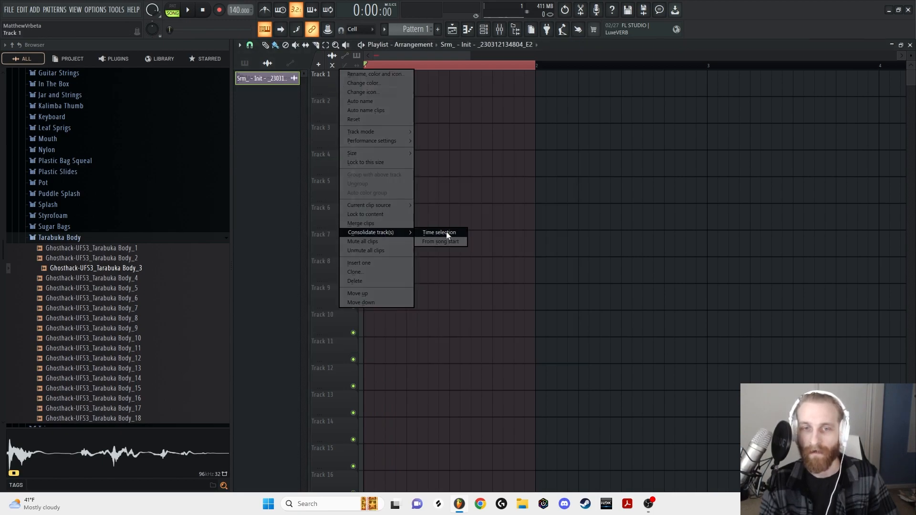
{"action": "right_click", "coordinate": [324, 85]}
{"action": "mouse_move", "coordinate": [384, 234]}
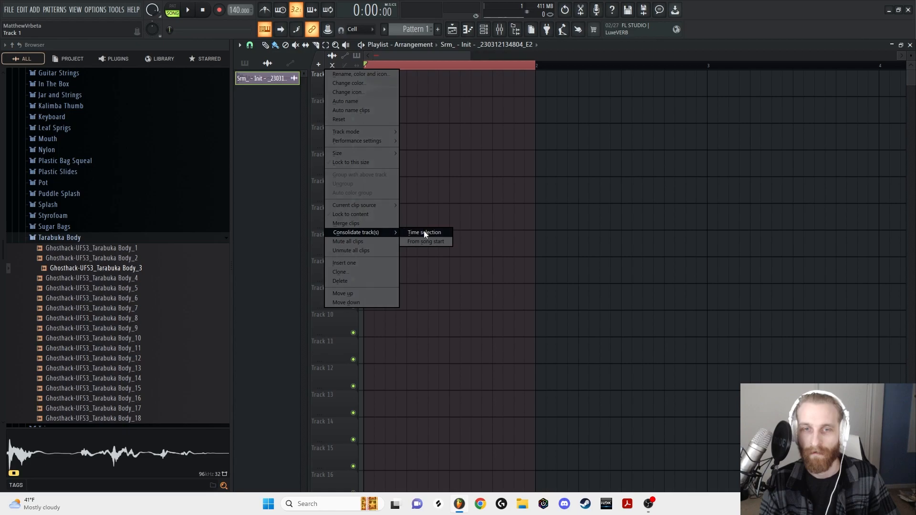
{"action": "left_click", "coordinate": [424, 233]}
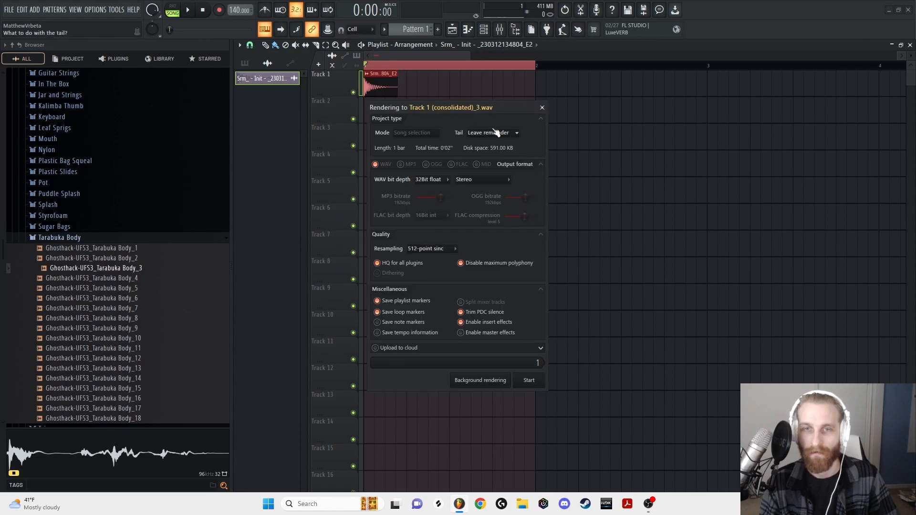
{"action": "left_click", "coordinate": [528, 380]}
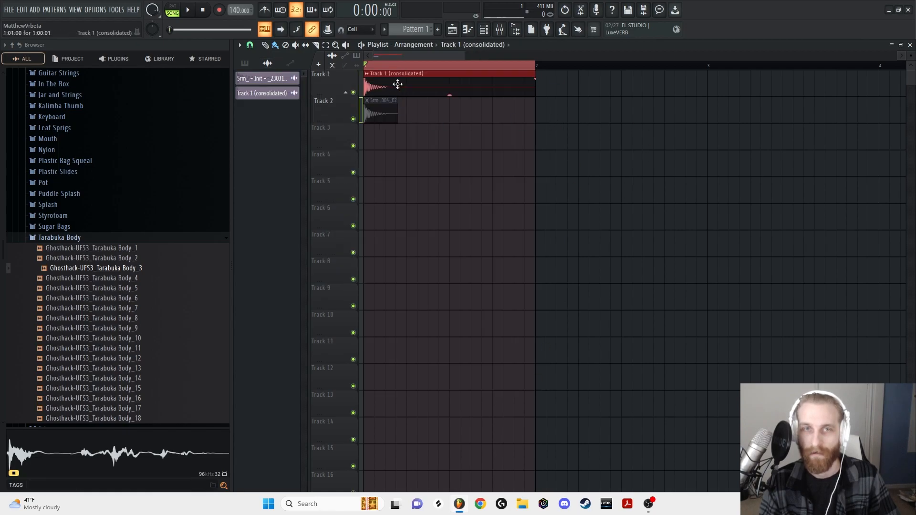
- Move the consolidated Track 1 clip down to Track 6, solo that track and play it back
{"action": "left_click_drag", "start_coordinate": [397, 83], "coordinate": [374, 215]}
{"action": "right_click", "coordinate": [353, 226]}
{"action": "key", "text": "space"}
{"action": "key", "text": "space"}
{"action": "key", "text": "space"}
{"action": "key", "text": "space"}
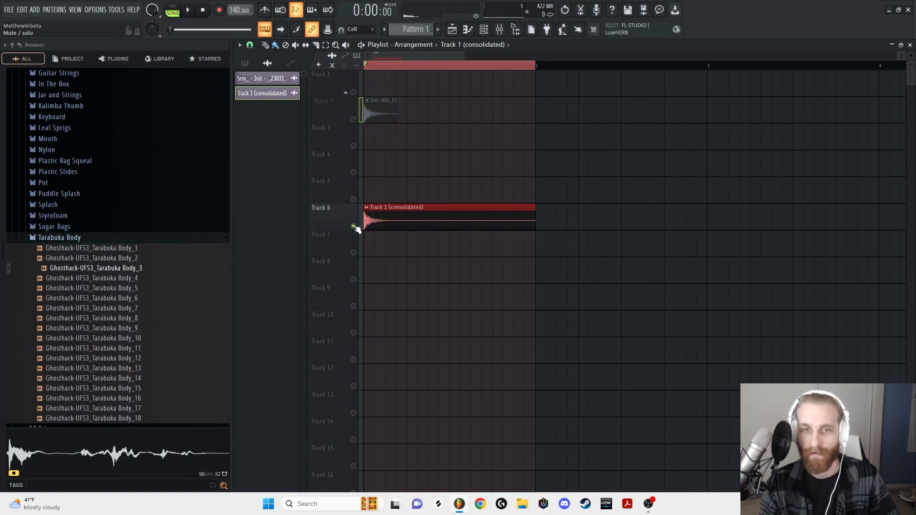
- Solo Track 2, unmute the original Serum clip and reopen its settings to audition it
{"action": "right_click", "coordinate": [354, 120]}
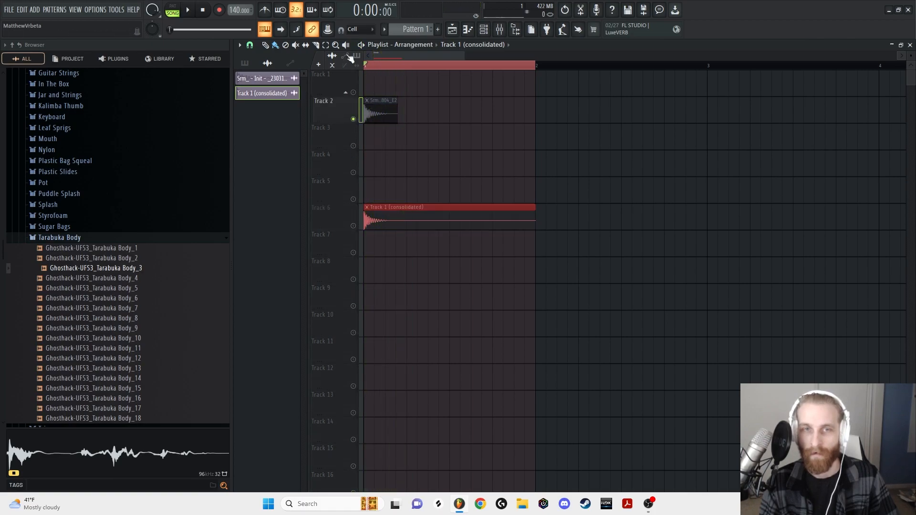
{"action": "left_click", "coordinate": [382, 115]}
{"action": "double_click", "coordinate": [370, 112]}
{"action": "right_click", "coordinate": [571, 293]}
{"action": "left_click", "coordinate": [580, 296]}
{"action": "key", "text": "space"}
{"action": "key", "text": "space"}
- Lower the Serum clip's Pogo effect further while replaying the clip repeatedly
{"action": "left_click_drag", "start_coordinate": [566, 292], "coordinate": [566, 339]}
{"action": "key", "text": "space"}
{"action": "key", "text": "space"}
{"action": "key", "text": "space"}
{"action": "key", "text": "space"}
{"action": "key", "text": "space"}
{"action": "key", "text": "space"}
{"action": "key", "text": "space"}
{"action": "key", "text": "space"}
{"action": "key", "text": "space"}
{"action": "key", "text": "space"}
{"action": "key", "text": "space"}
{"action": "key", "text": "space"}
{"action": "key", "text": "space"}
{"action": "key", "text": "space"}
{"action": "key", "text": "space"}
{"action": "key", "text": "space"}
{"action": "key", "text": "space"}
{"action": "key", "text": "space"}
{"action": "key", "text": "space"}
{"action": "key", "text": "space"}
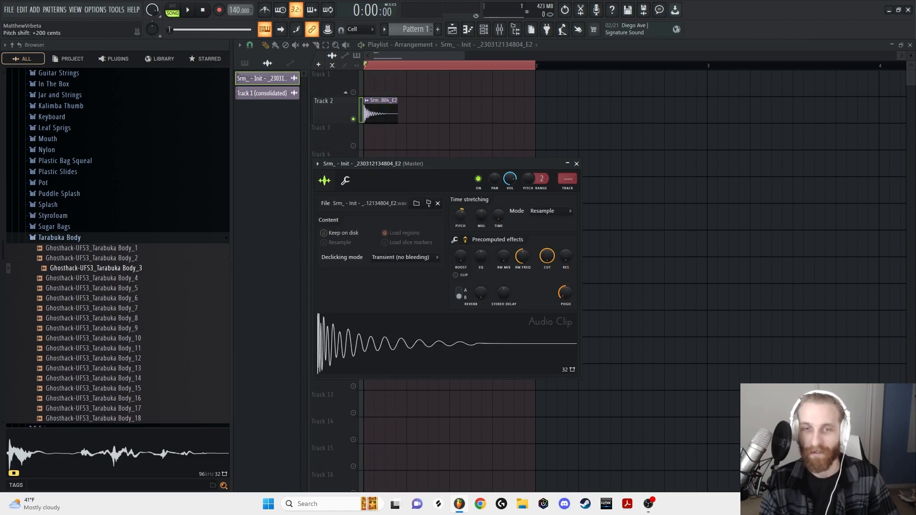
- Raise the clip's time-stretching pitch shift, trying +200 cents, and audition it several times
{"action": "left_click_drag", "start_coordinate": [462, 215], "coordinate": [463, 210]}
{"action": "key", "text": "space"}
{"action": "key", "text": "space"}
{"action": "key", "text": "space"}
{"action": "key", "text": "space"}
{"action": "key", "text": "space"}
{"action": "key", "text": "space"}
{"action": "key", "text": "space"}
- Raise the clip's Pogo effect slightly, using the Auto time-stretching mode, and replay the clip
{"action": "left_click_drag", "start_coordinate": [563, 294], "coordinate": [563, 282]}
{"action": "key", "text": "space"}
{"action": "key", "text": "space"}
{"action": "key", "text": "space"}
{"action": "key", "text": "space"}
{"action": "key", "text": "space"}
{"action": "key", "text": "space"}
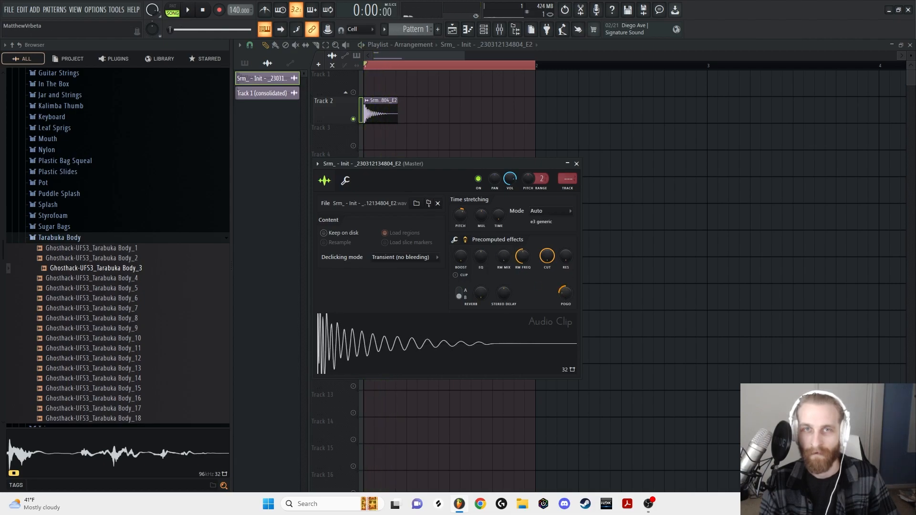
{"action": "key", "text": "space"}
- Consolidate Track 2 over the time selection into a new audio clip
{"action": "right_click", "coordinate": [343, 113]}
{"action": "mouse_move", "coordinate": [402, 261]}
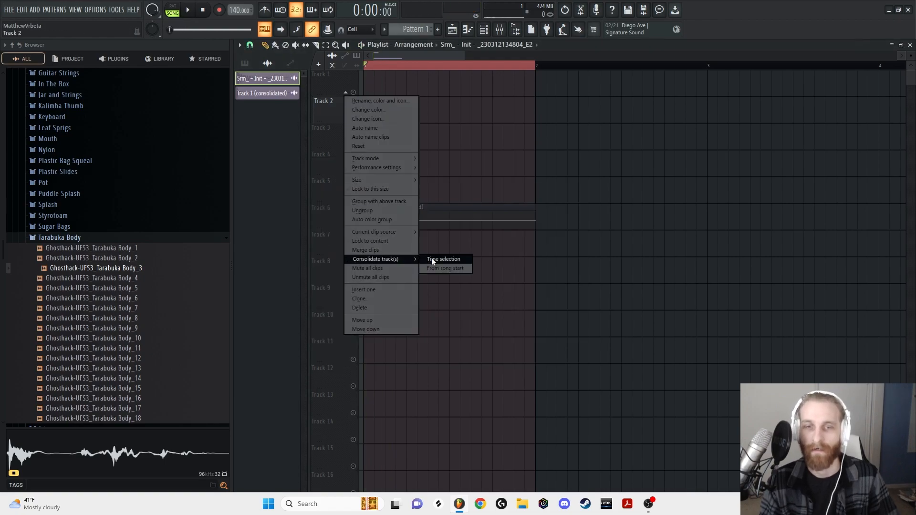
{"action": "left_click", "coordinate": [441, 260]}
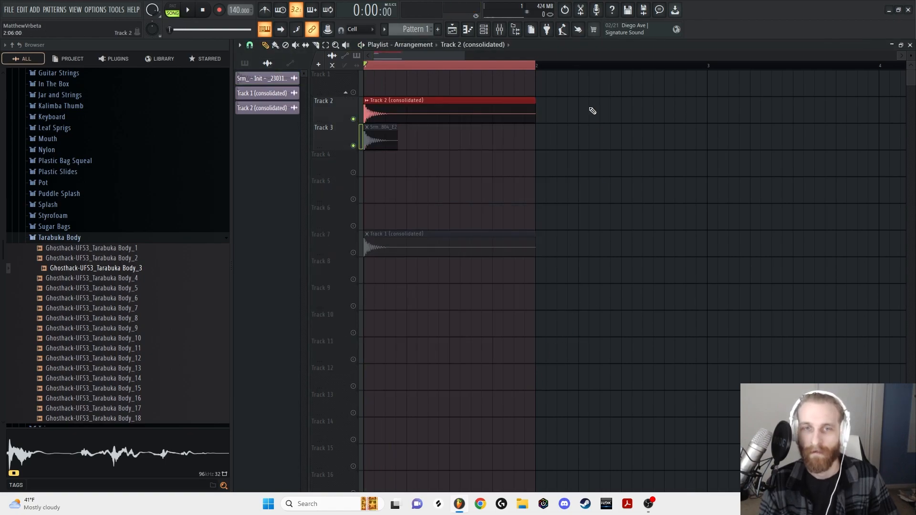
- Move the consolidated Track 2 clip to Track 6 and place the Serum clip at the start of Track 2
{"action": "left_click_drag", "start_coordinate": [397, 114], "coordinate": [384, 221]}
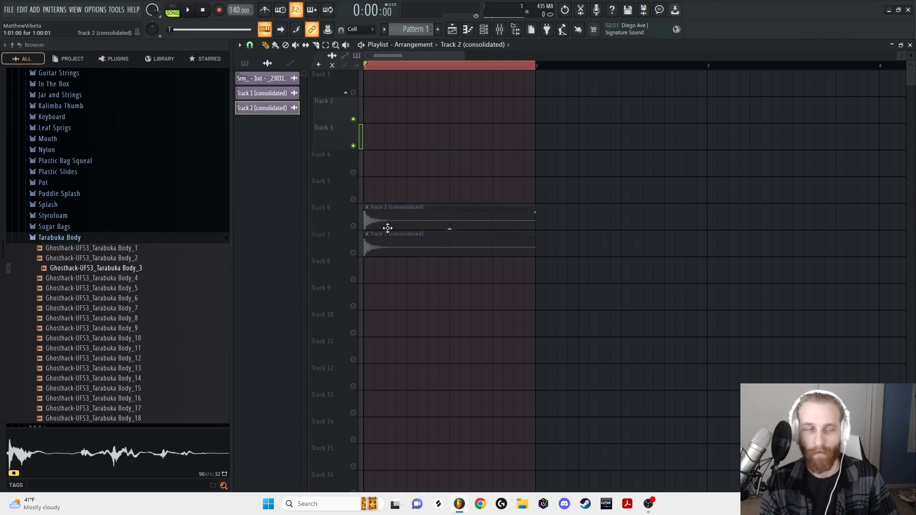
{"action": "left_click_drag", "start_coordinate": [282, 82], "coordinate": [370, 108]}
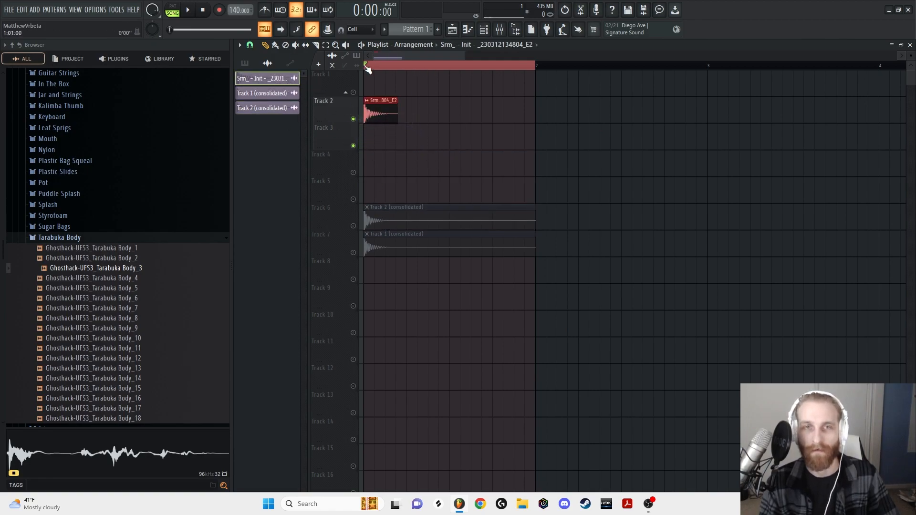
- Clear the time selection and route the Serum clip on Track 2 to mixer track 2
{"action": "left_click", "coordinate": [367, 68]}
{"action": "double_click", "coordinate": [369, 107]}
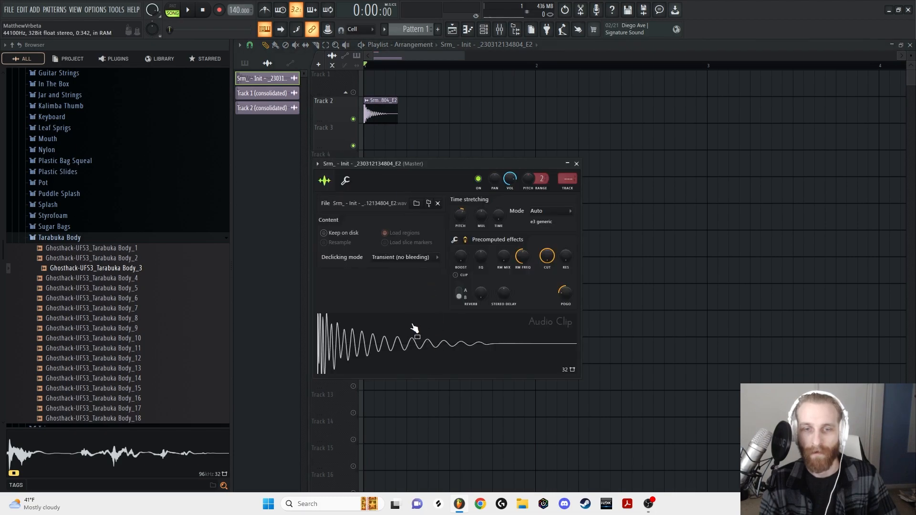
{"action": "left_click", "coordinate": [417, 345]}
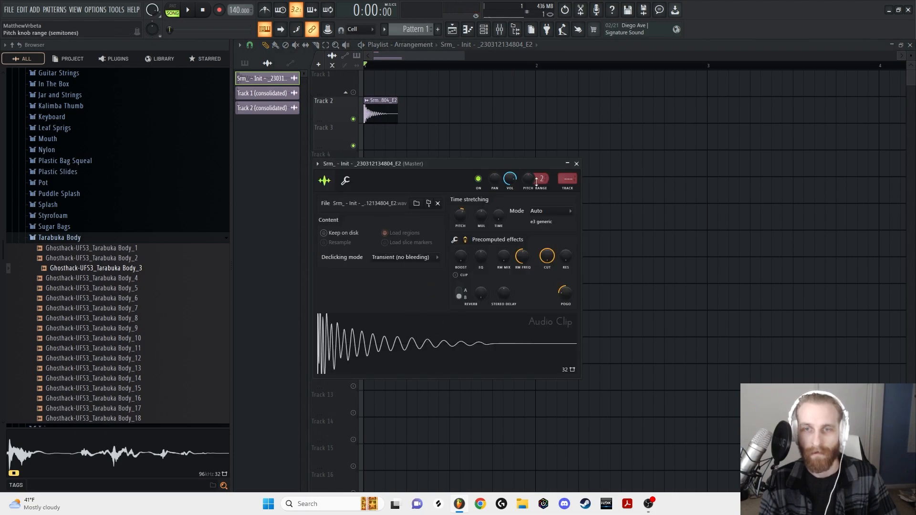
{"action": "left_click", "coordinate": [571, 193]}
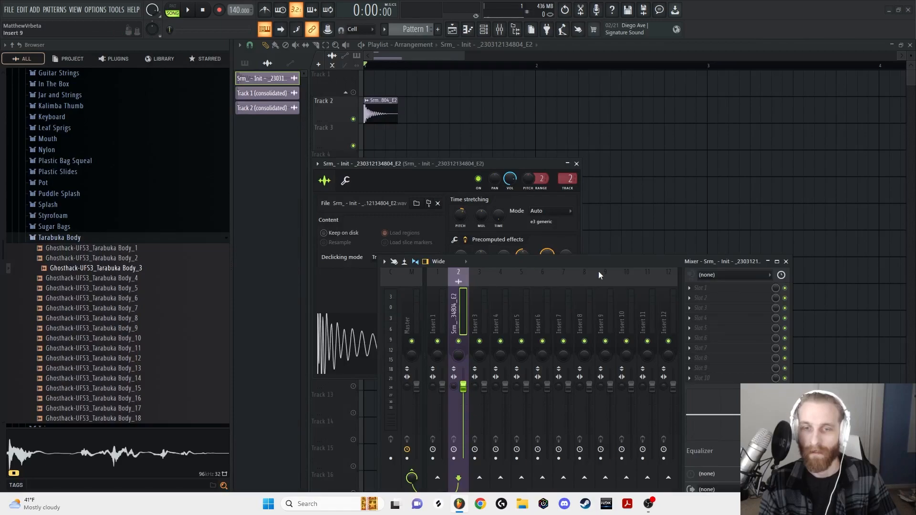
- Load Infiltrator into the first effect slot of mixer track 2 and close the mixer
{"action": "left_click", "coordinate": [716, 289]}
{"action": "mouse_move", "coordinate": [712, 280]}
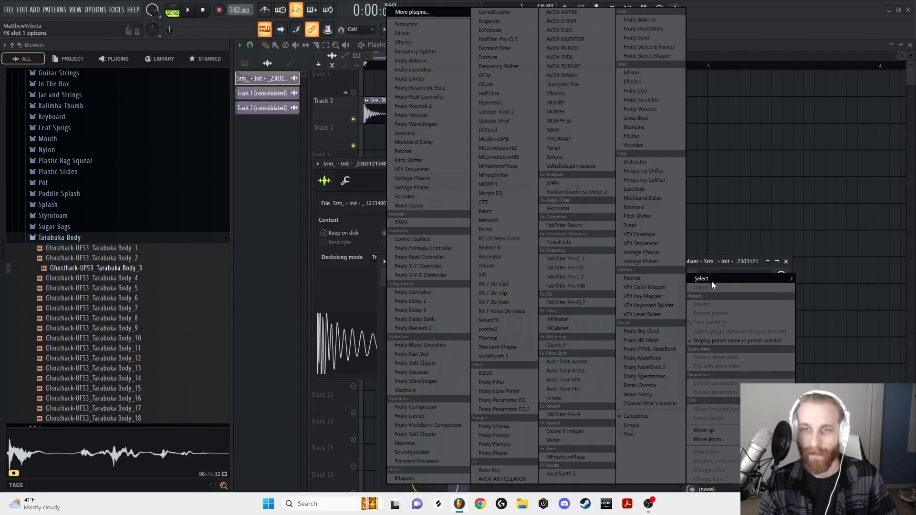
{"action": "left_click", "coordinate": [574, 320]}
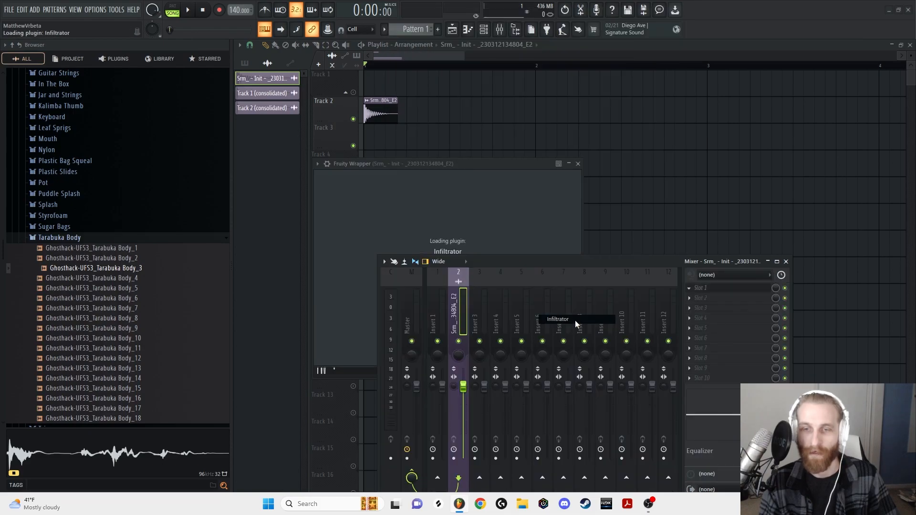
{"action": "left_click_drag", "start_coordinate": [602, 260], "coordinate": [652, 393]}
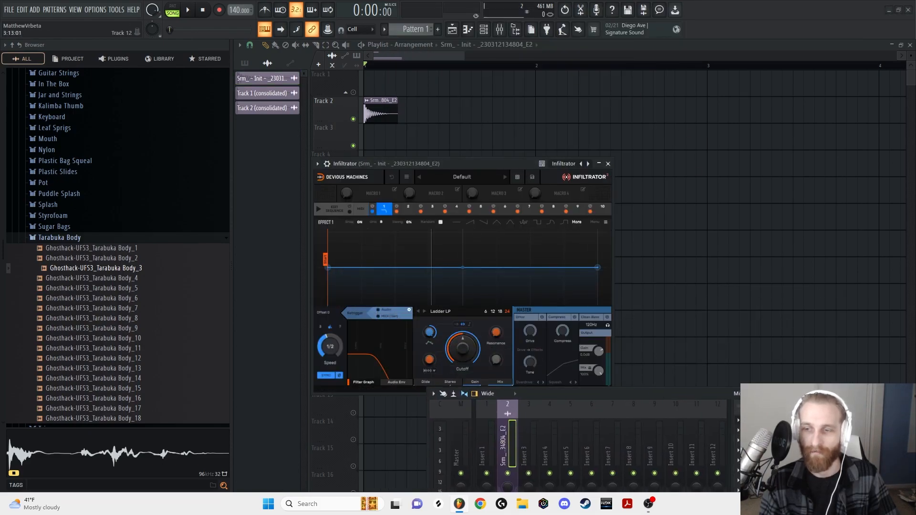
{"action": "left_click", "coordinate": [833, 393]}
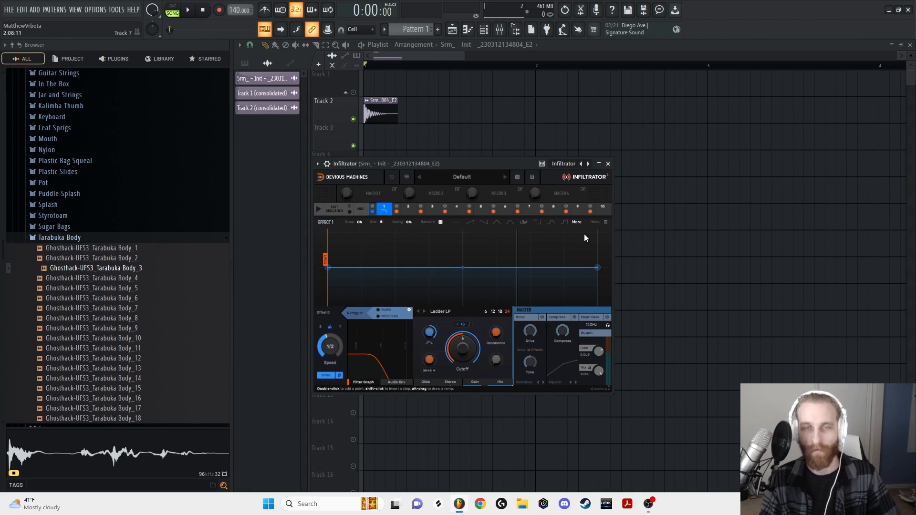
- Load a random Infiltrator preset, Rock Club, and audition the Serum clip through it
{"action": "left_click", "coordinate": [517, 180]}
{"action": "left_click_drag", "start_coordinate": [479, 165], "coordinate": [538, 174]}
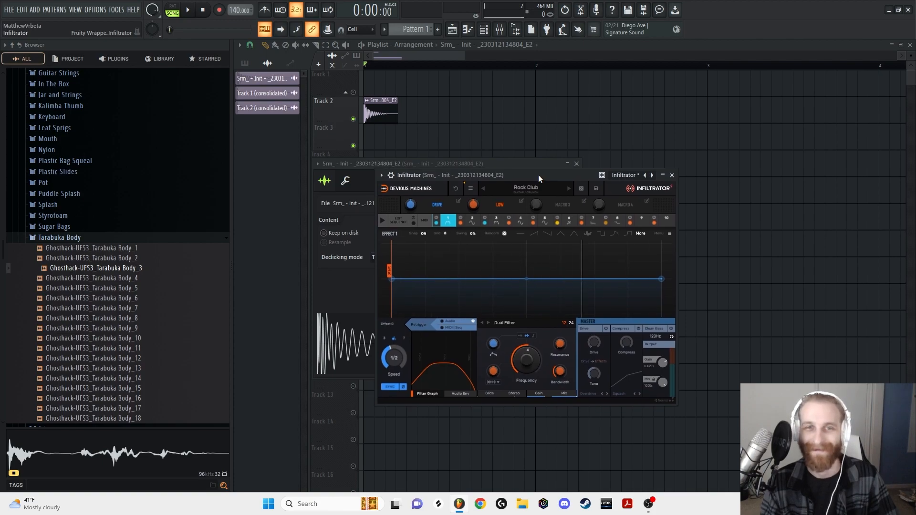
{"action": "key", "text": "space"}
{"action": "key", "text": "space"}
- Consolidate Track 2 from the track start into a new audio clip
{"action": "right_click", "coordinate": [342, 98]}
{"action": "mouse_move", "coordinate": [396, 258]}
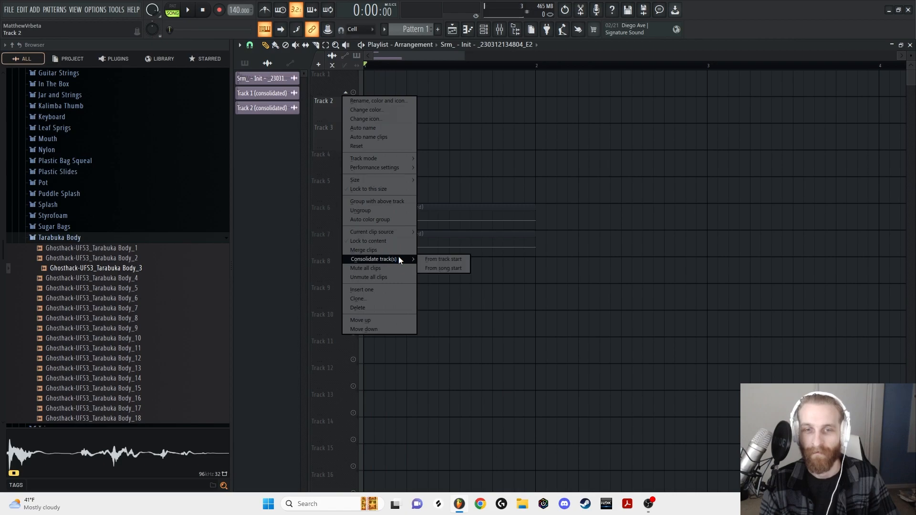
{"action": "left_click", "coordinate": [457, 259]}
{"action": "left_click", "coordinate": [527, 384]}
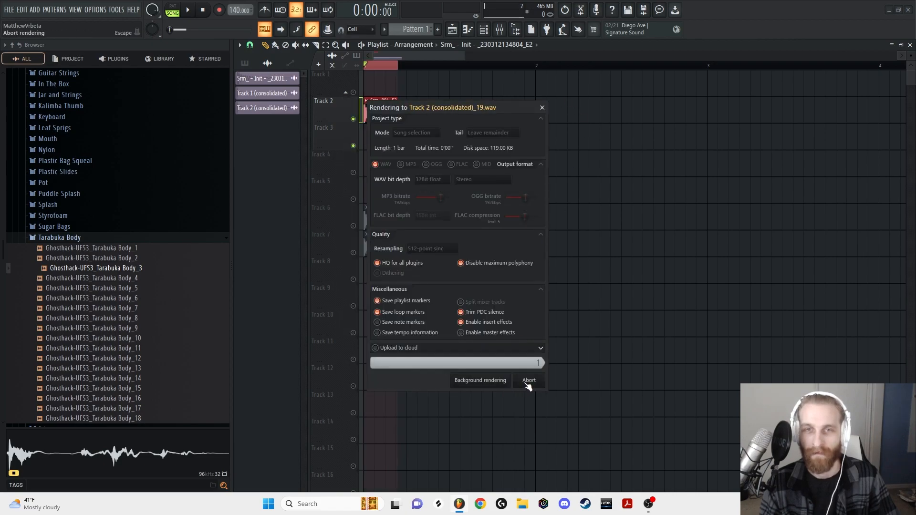
- Normalize the consolidated Track 2 clip, set its fade out to 57%, and lower its Pogo effect
{"action": "double_click", "coordinate": [371, 114]}
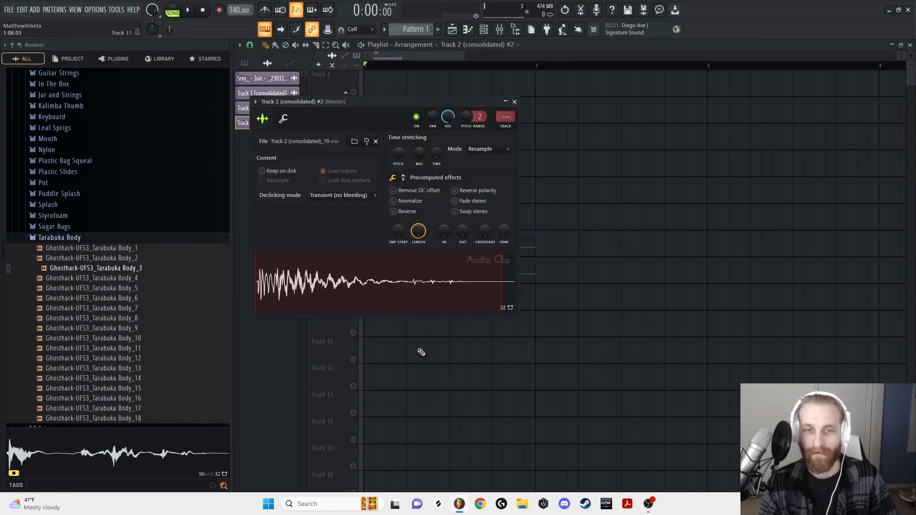
{"action": "left_click", "coordinate": [394, 202]}
{"action": "left_click_drag", "start_coordinate": [462, 232], "coordinate": [463, 217]}
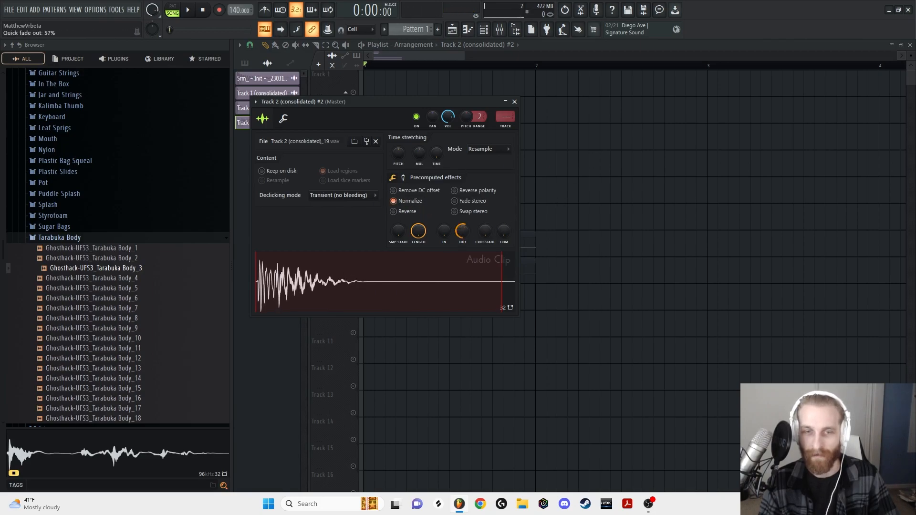
{"action": "left_click", "coordinate": [403, 177]}
{"action": "left_click_drag", "start_coordinate": [503, 231], "coordinate": [502, 267]}
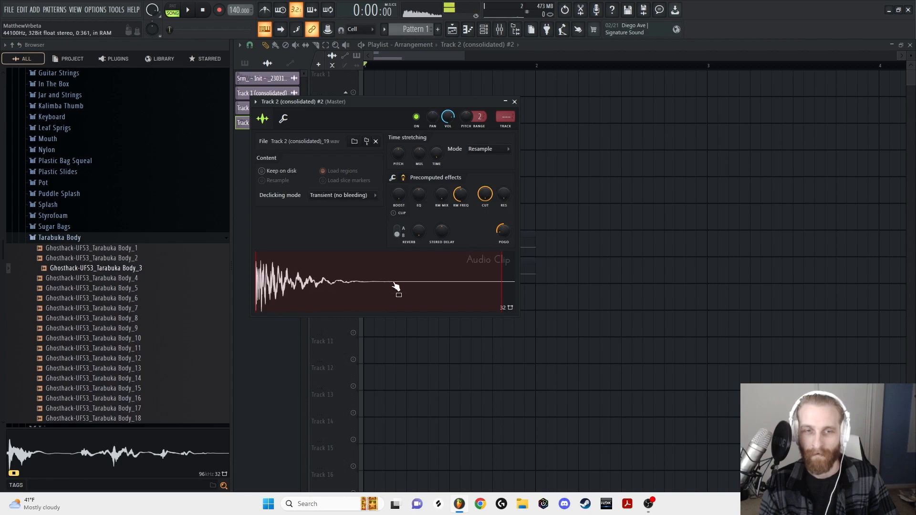
{"action": "left_click", "coordinate": [514, 101]}
- Solo Track 3 and audition the Serum clip on it
{"action": "right_click", "coordinate": [353, 146]}
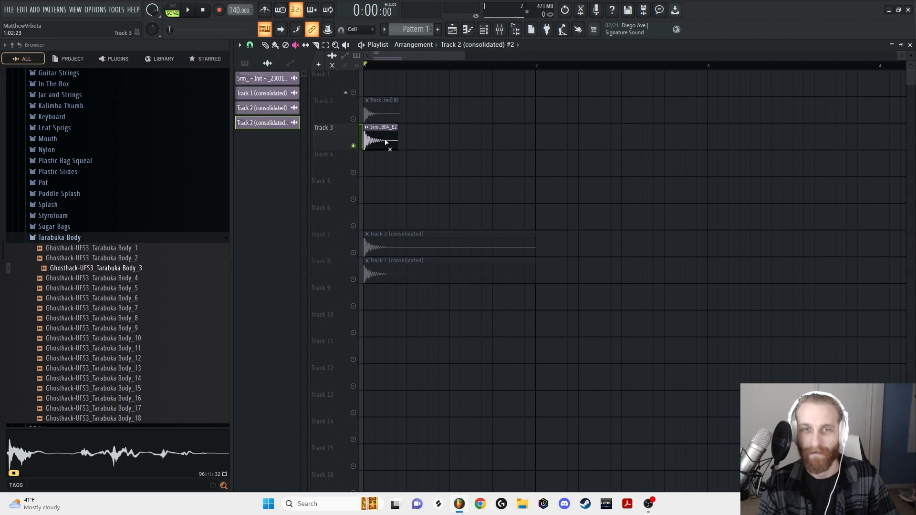
{"action": "left_click", "coordinate": [266, 45]}
{"action": "key", "text": "space"}
{"action": "key", "text": "space"}
{"action": "key", "text": "space"}
{"action": "key", "text": "space"}
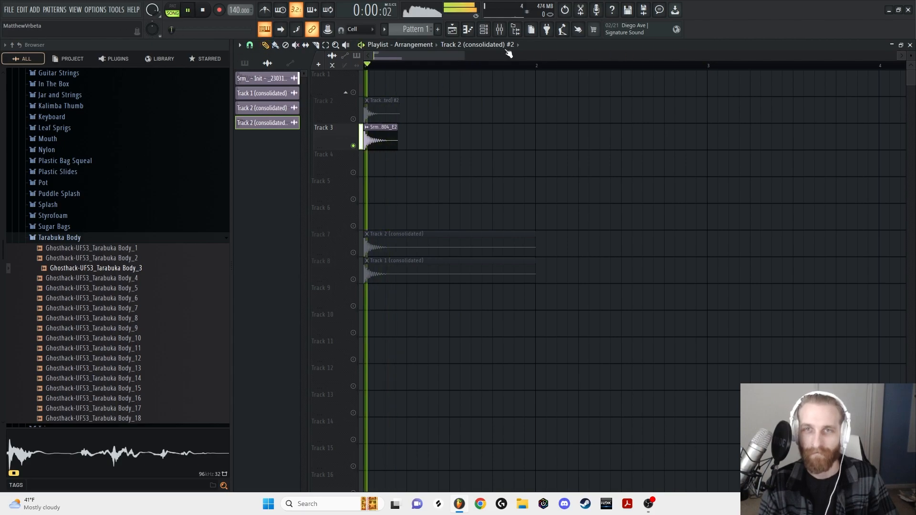
- Reopen Infiltrator from mixer track 2, load the random preset Aftermath, and audition it
{"action": "left_click", "coordinate": [500, 30]}
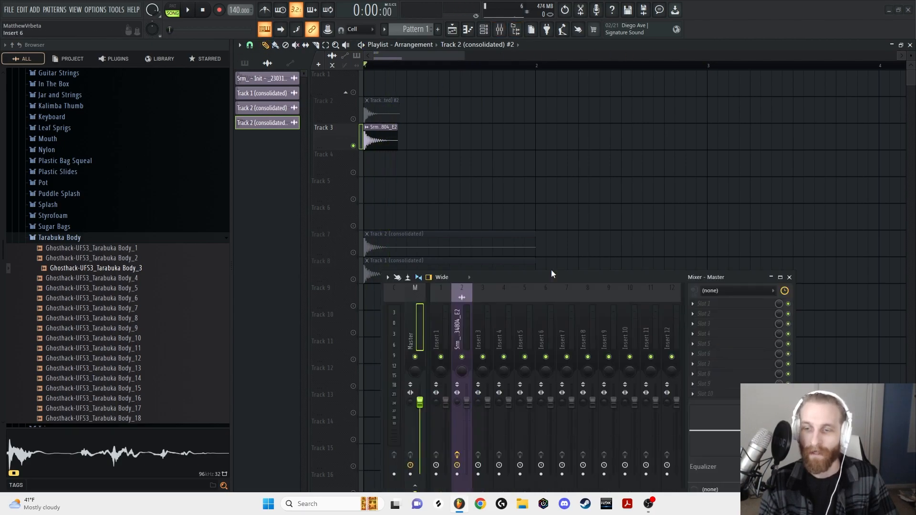
{"action": "left_click", "coordinate": [705, 226]}
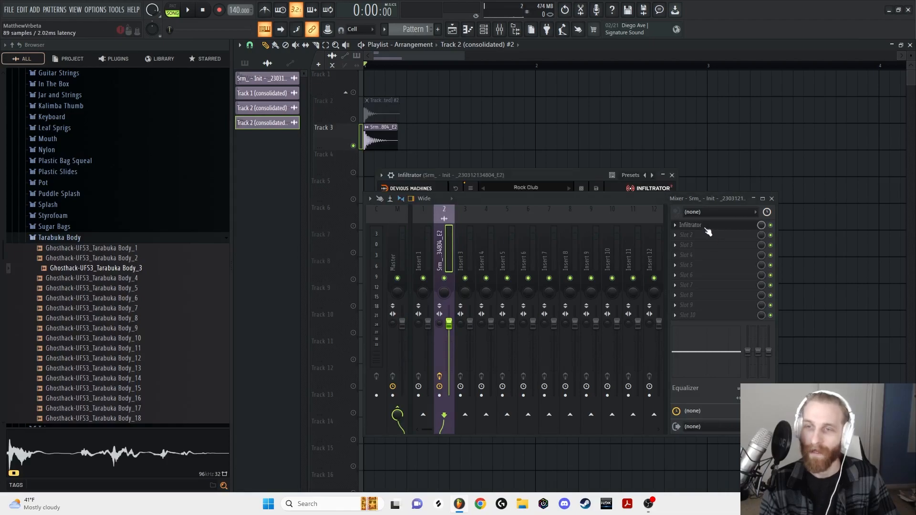
{"action": "left_click", "coordinate": [773, 199]}
{"action": "left_click", "coordinate": [581, 190]}
{"action": "left_click_drag", "start_coordinate": [553, 174], "coordinate": [600, 191]}
{"action": "key", "text": "space"}
{"action": "key", "text": "space"}
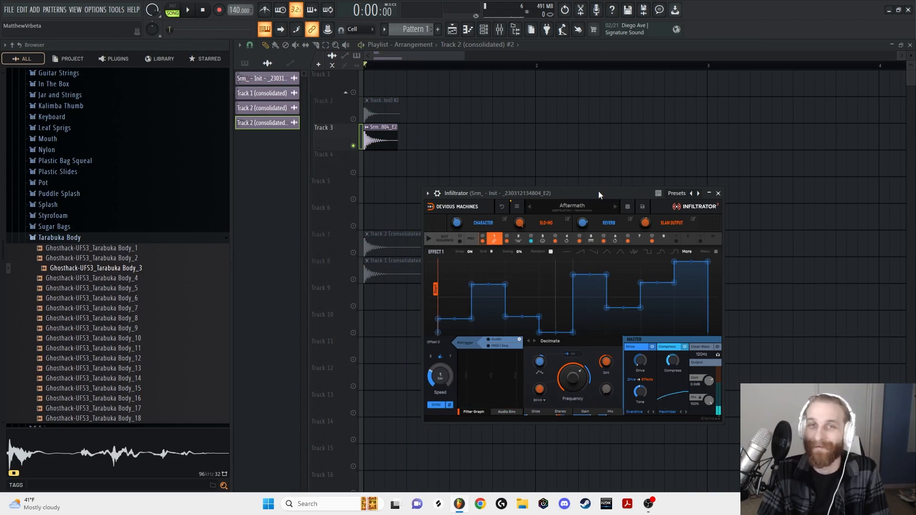
- Try more random Infiltrator presets, including Mech Party and Texturiser, and audition them
{"action": "left_click", "coordinate": [627, 206]}
{"action": "key", "text": "space"}
{"action": "left_click", "coordinate": [630, 208]}
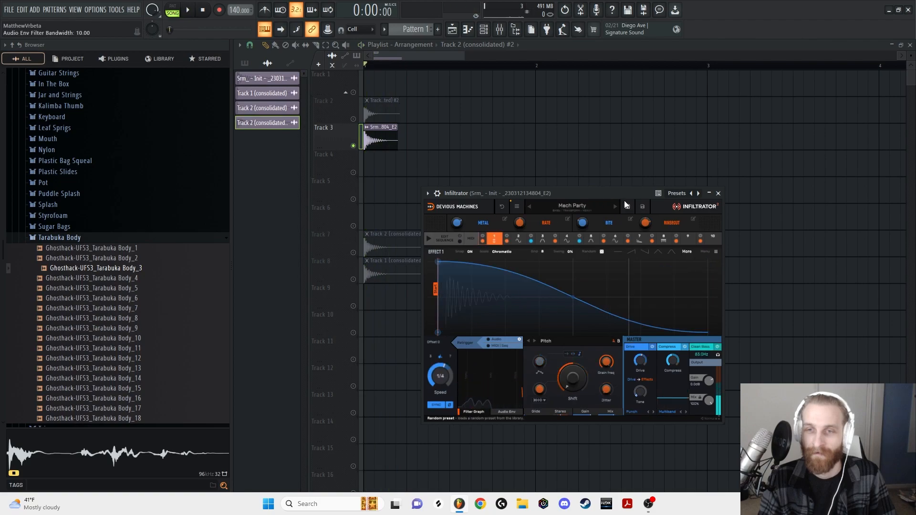
{"action": "left_click", "coordinate": [629, 207]}
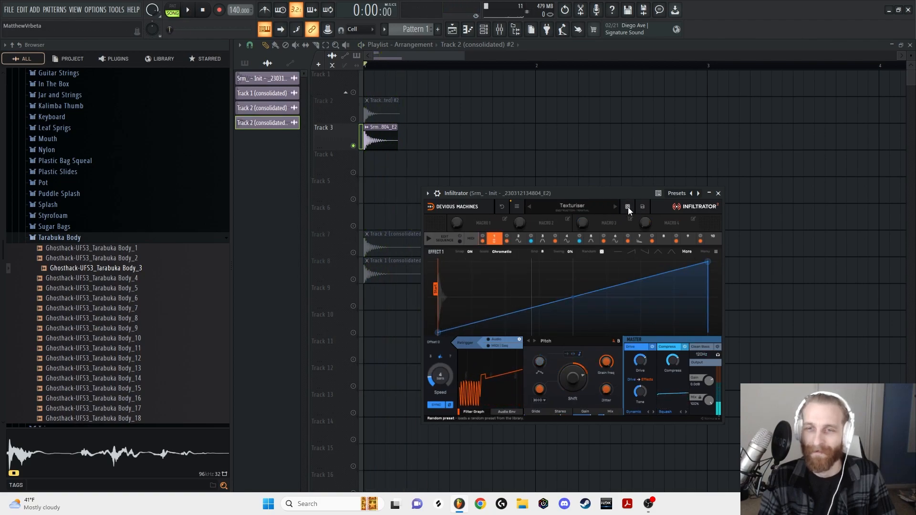
{"action": "key", "text": "space"}
{"action": "key", "text": "space"}
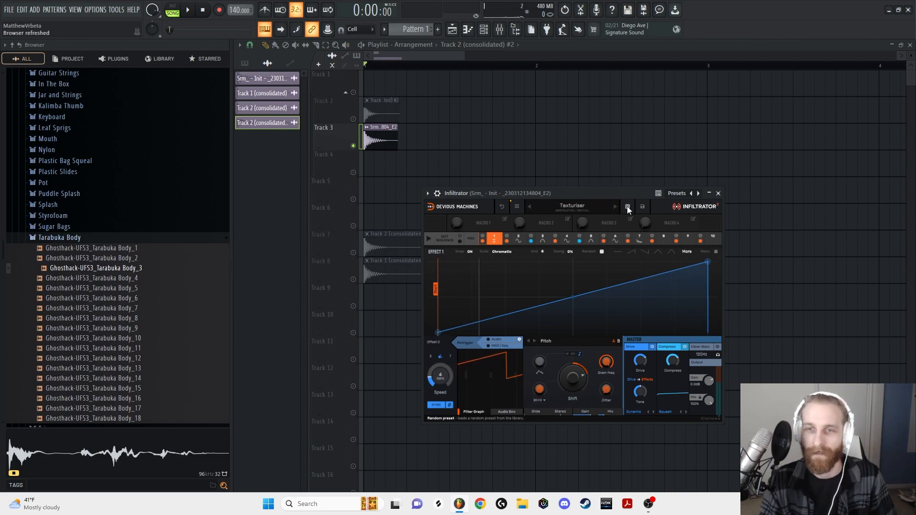
- Keep loading random Infiltrator presets up to Psy-Curious and audition the Serum clip through it
{"action": "left_click", "coordinate": [627, 206]}
{"action": "left_click_drag", "start_coordinate": [608, 195], "coordinate": [608, 201]}
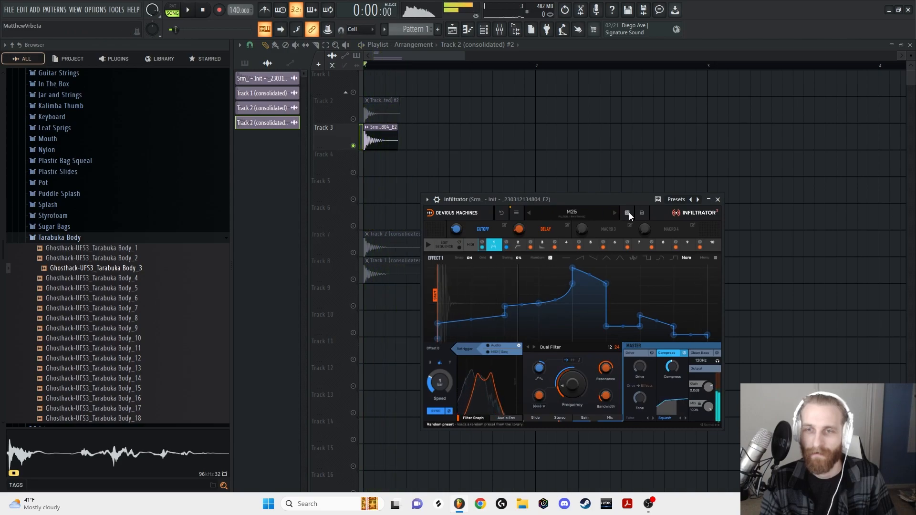
{"action": "left_click", "coordinate": [629, 213]}
{"action": "left_click", "coordinate": [630, 211]}
{"action": "key", "text": "space"}
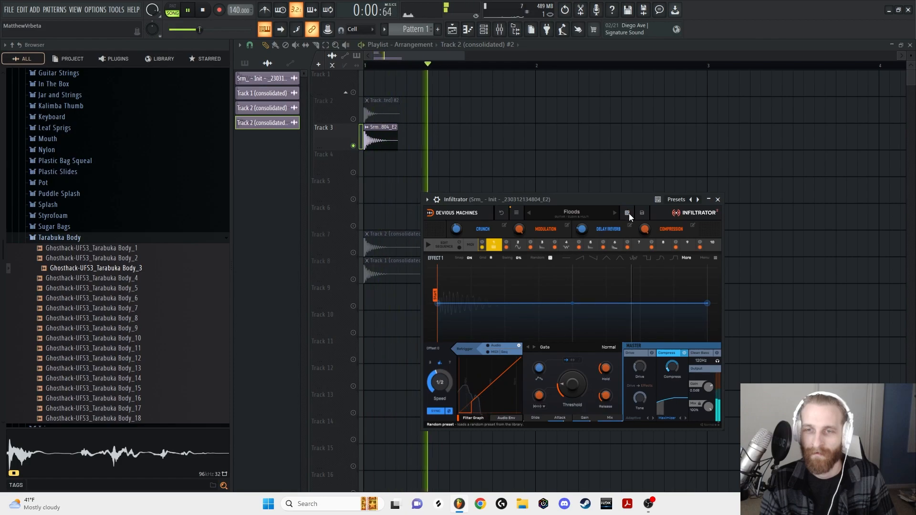
{"action": "left_click", "coordinate": [628, 214]}
{"action": "key", "text": "space"}
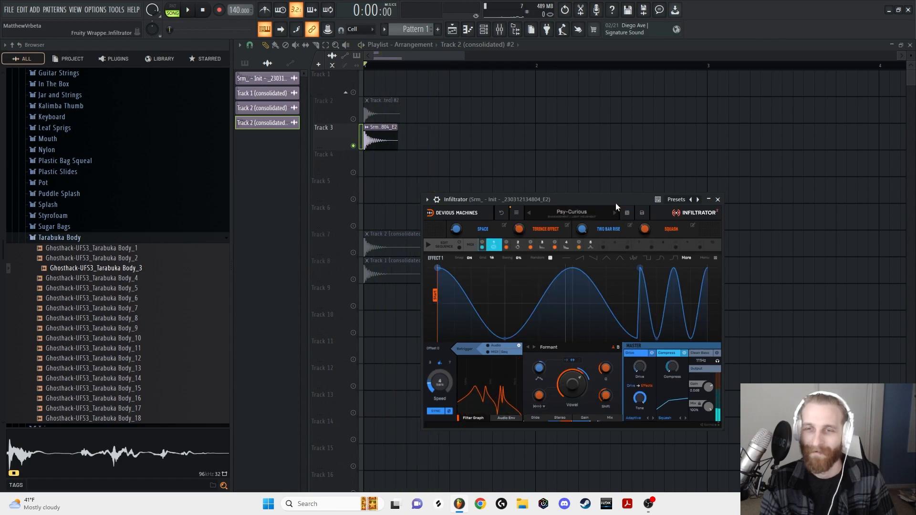
{"action": "key", "text": "space"}
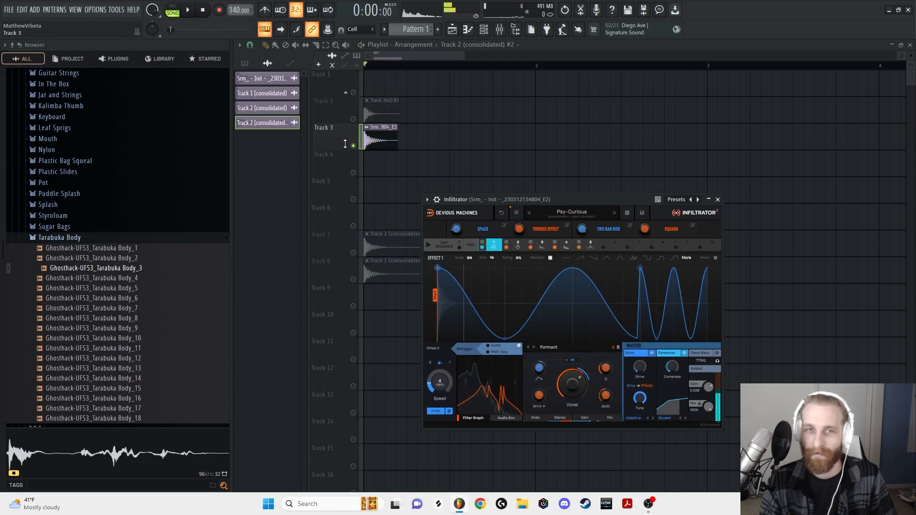
{"action": "key", "text": "space"}
{"action": "key", "text": "space"}
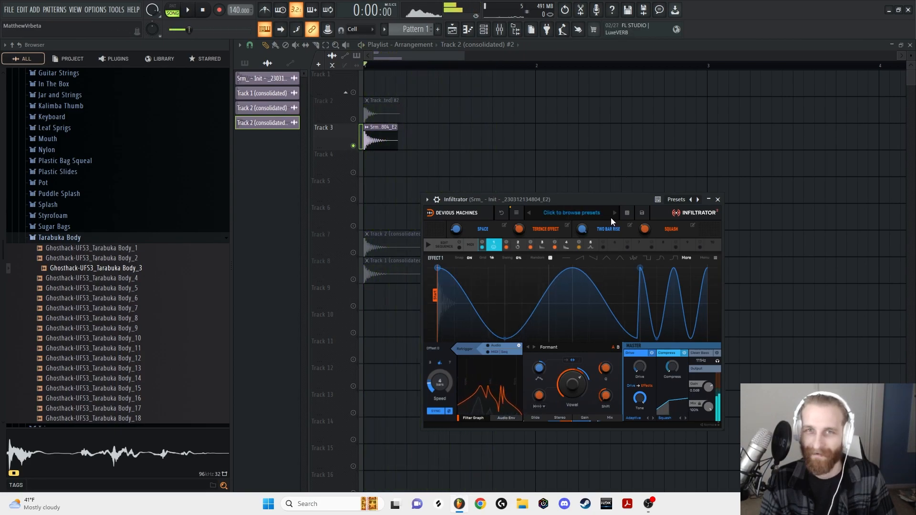
- Consolidate Track 3 from the track start, then move the new clip to Track 6 and solo it
{"action": "right_click", "coordinate": [331, 127]}
{"action": "mouse_move", "coordinate": [377, 285]}
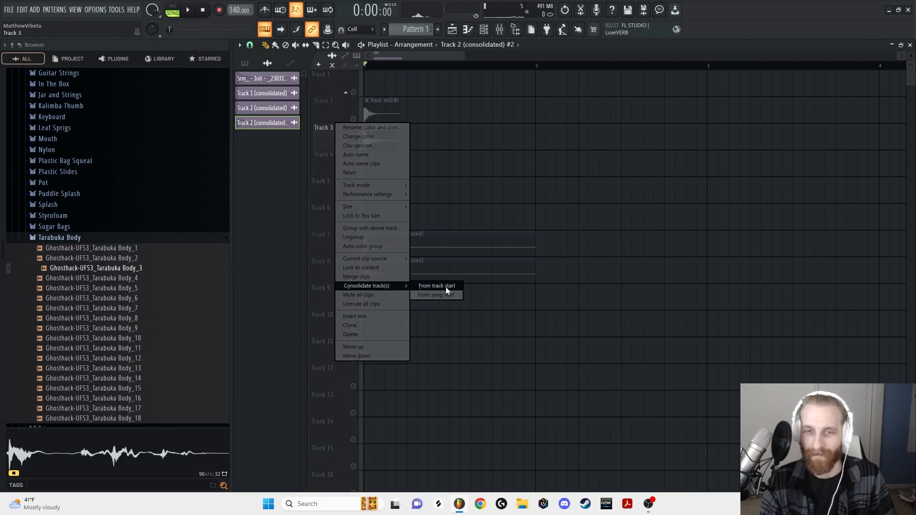
{"action": "left_click", "coordinate": [445, 287]}
{"action": "left_click", "coordinate": [530, 380]}
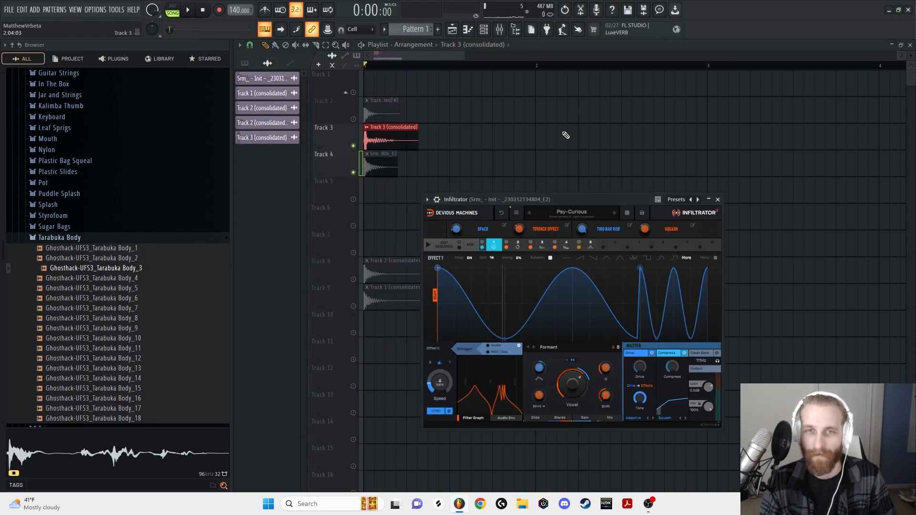
{"action": "left_click_drag", "start_coordinate": [392, 136], "coordinate": [385, 220]}
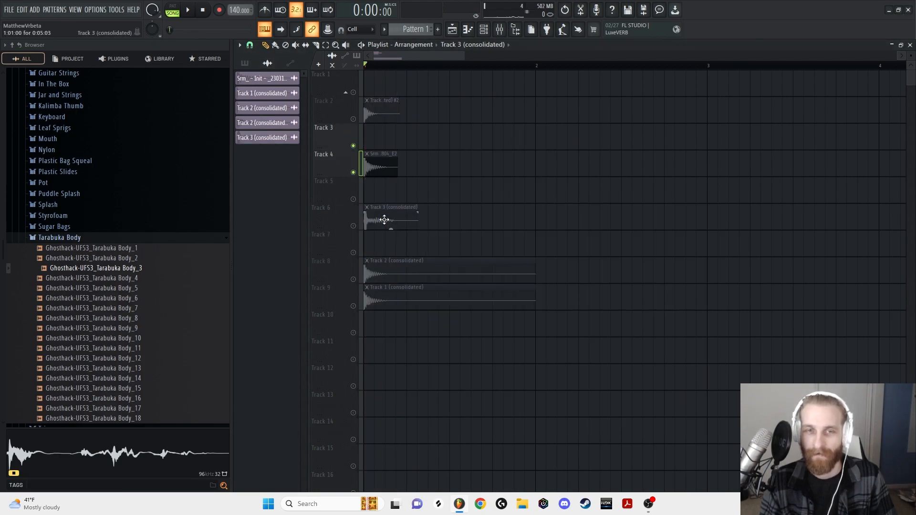
{"action": "left_click", "coordinate": [348, 226]}
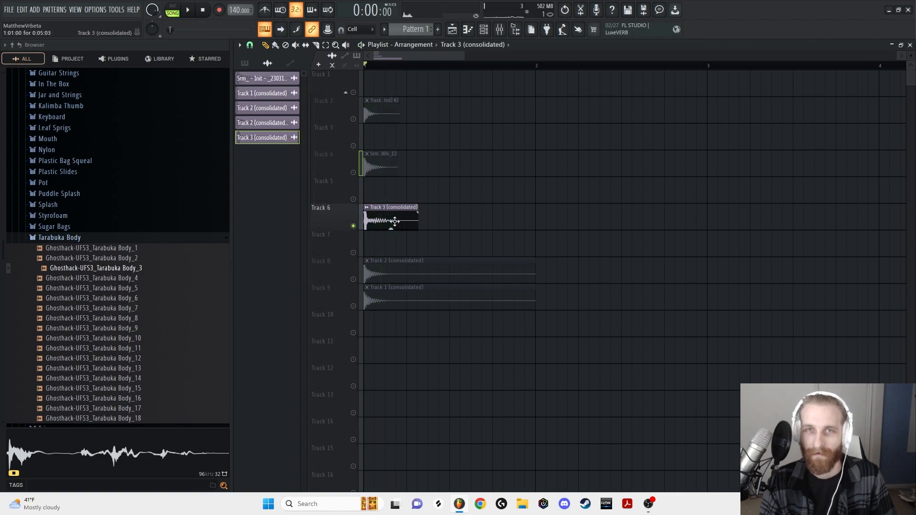
- Set the consolidated Track 3 clip's fade out to 64% and its Pogo effect to 20%
{"action": "double_click", "coordinate": [394, 221]}
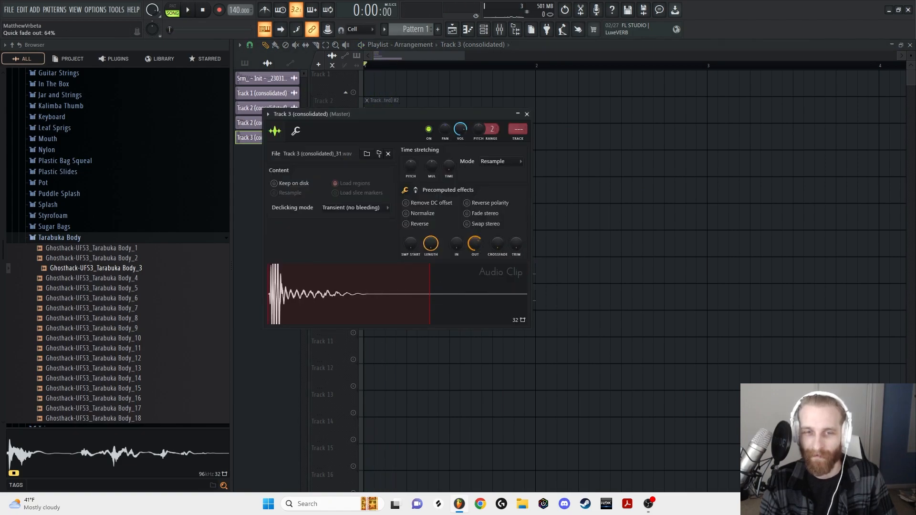
{"action": "key", "text": "space"}
{"action": "left_click", "coordinate": [416, 190]}
{"action": "left_click_drag", "start_coordinate": [517, 242], "coordinate": [520, 233]}
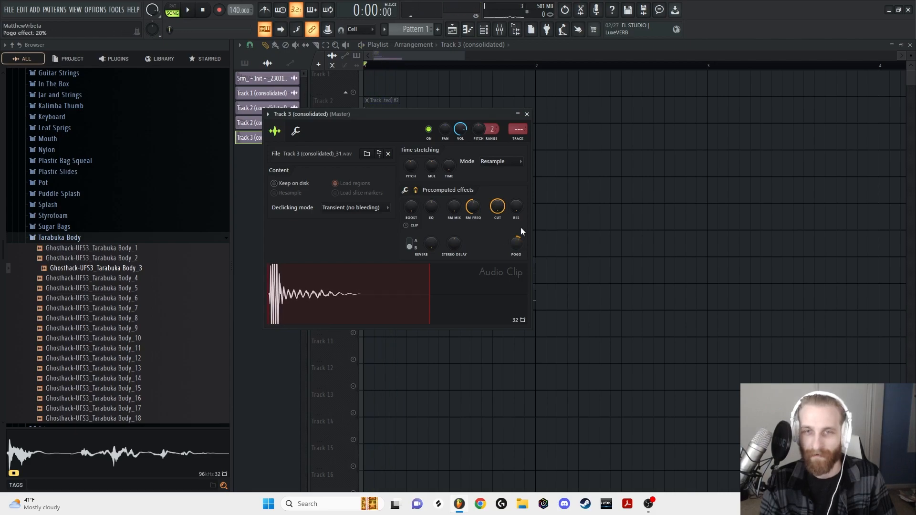
- Set the clip's time-stretching mode to Stretch and close its settings
{"action": "left_click", "coordinate": [503, 162]}
{"action": "left_click", "coordinate": [507, 190]}
{"action": "left_click", "coordinate": [510, 164]}
{"action": "left_click", "coordinate": [501, 194]}
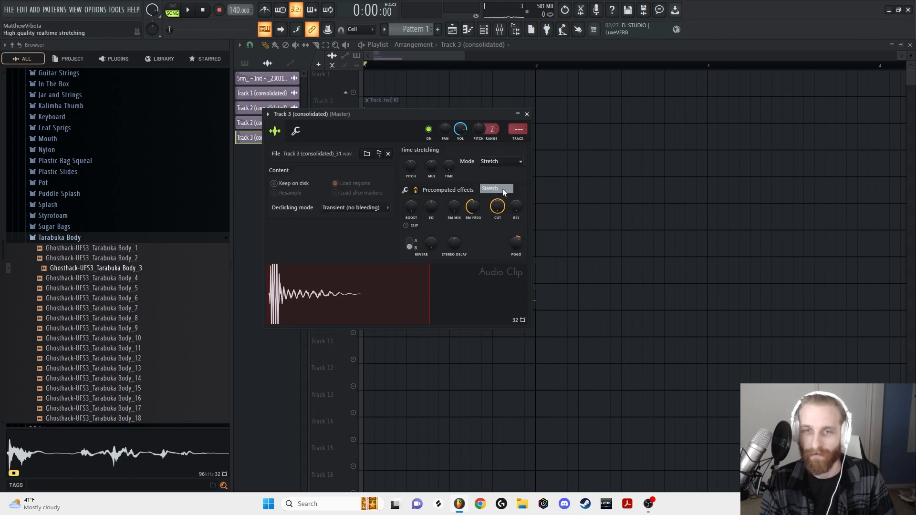
{"action": "left_click", "coordinate": [527, 114]}
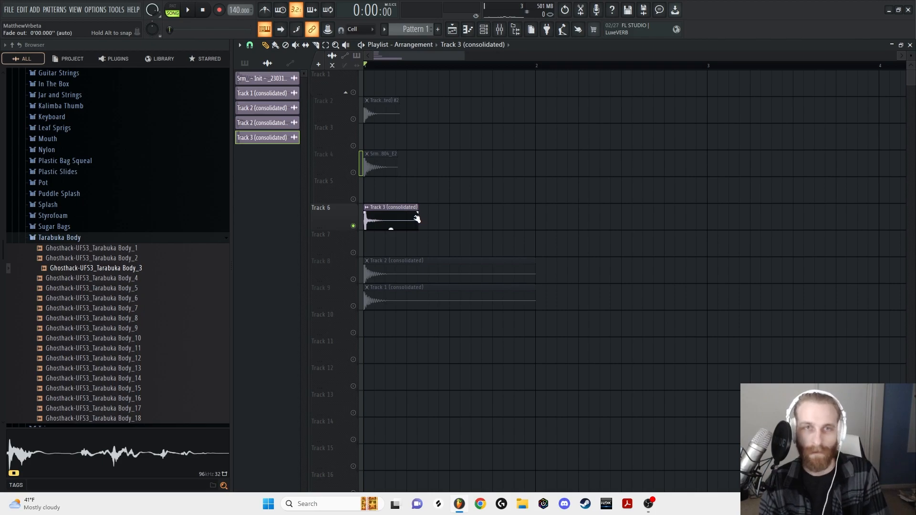
- Stretch the Track 6 clip to end about a third of the way through bar 2 and audition it
{"action": "left_click_drag", "start_coordinate": [418, 207], "coordinate": [601, 215]}
{"action": "key", "text": "space"}
{"action": "key", "text": "space"}
{"action": "key", "text": "space"}
{"action": "key", "text": "space"}
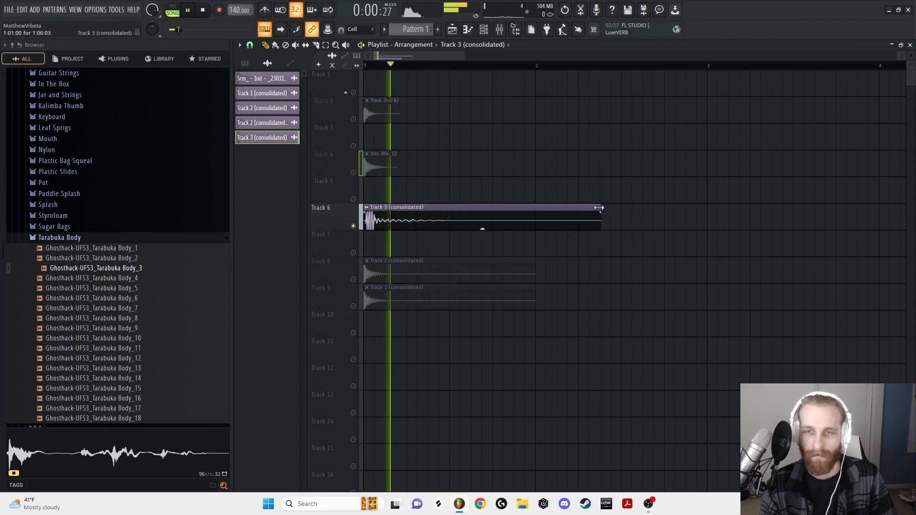
- Stretch the Track 6 clip shorter so it ends just past the middle of bar 1 and audition it
{"action": "left_click_drag", "start_coordinate": [601, 208], "coordinate": [461, 208]}
{"action": "key", "text": "space"}
{"action": "key", "text": "space"}
{"action": "key", "text": "space"}
{"action": "key", "text": "space"}
{"action": "key", "text": "space"}
{"action": "key", "text": "space"}
{"action": "key", "text": "space"}
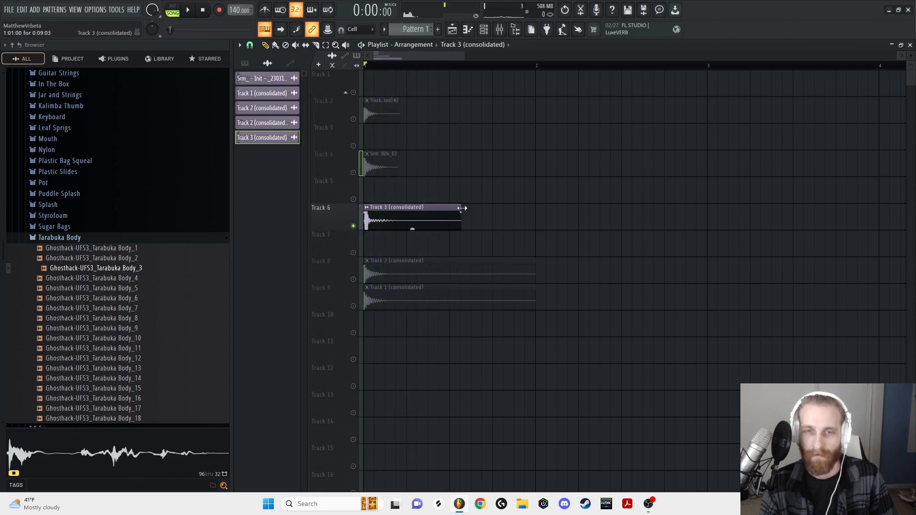
{"action": "key", "text": "space"}
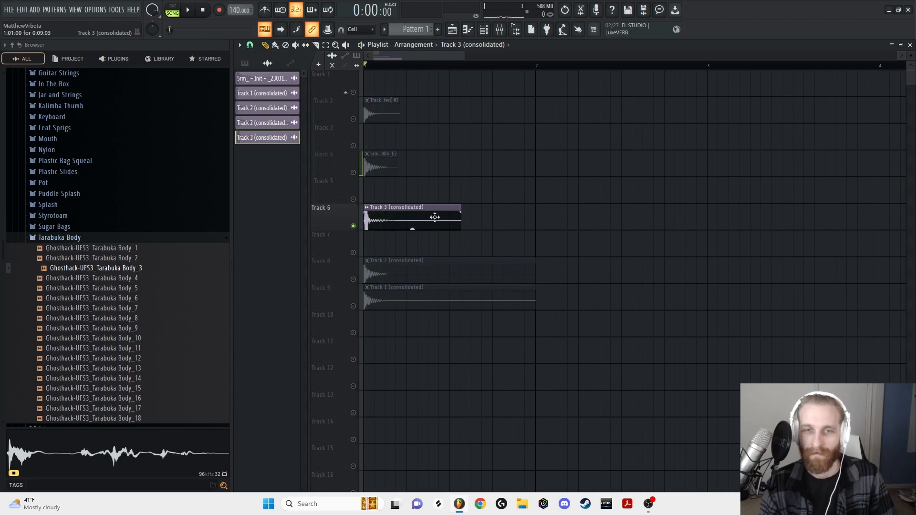
- Delete all five clips on Tracks 2, 4, 6, 8 and 9 from the playlist
{"action": "right_click", "coordinate": [436, 219]}
{"action": "right_click", "coordinate": [411, 306]}
{"action": "right_click", "coordinate": [401, 273]}
{"action": "right_click", "coordinate": [379, 165]}
{"action": "right_click", "coordinate": [371, 103]}
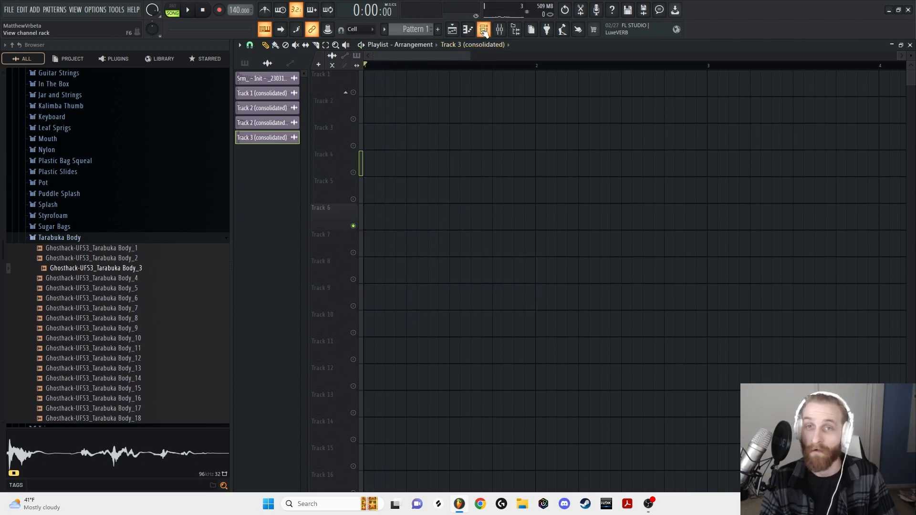
- Place the original Srm_ - Init render at the start of Track 4, solo the track and audition it
{"action": "left_click", "coordinate": [484, 31]}
{"action": "left_click", "coordinate": [420, 143]}
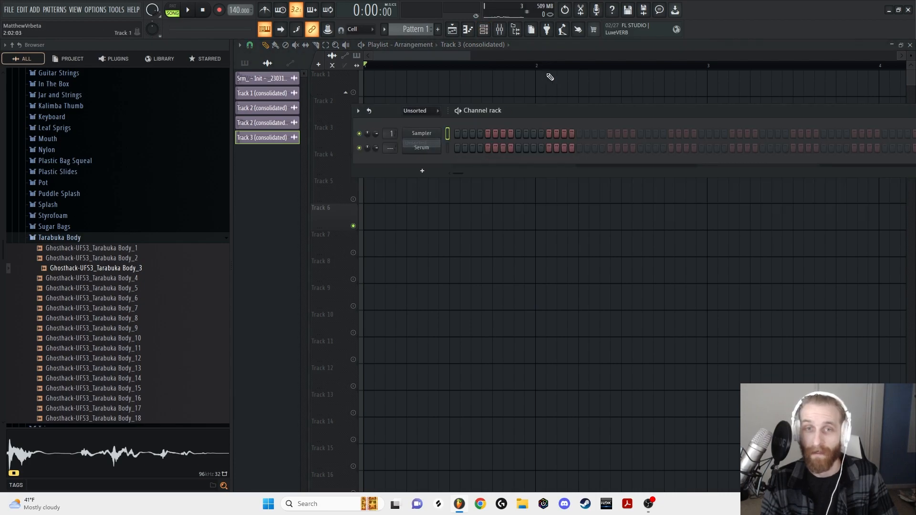
{"action": "left_click_drag", "start_coordinate": [262, 79], "coordinate": [368, 157]}
{"action": "left_click", "coordinate": [356, 173]}
{"action": "key", "text": "space"}
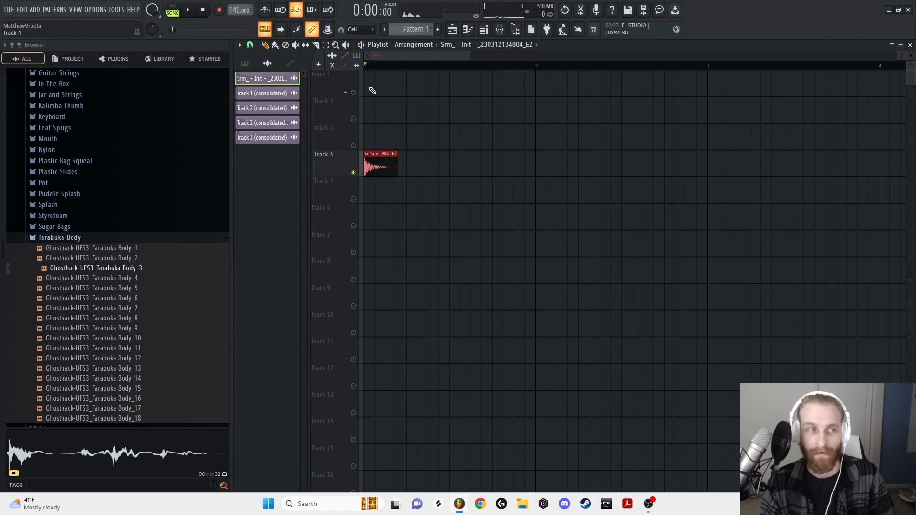
{"action": "key", "text": "space"}
- Examine the effect slots on the original render's mixer track and close the mixer
{"action": "left_click", "coordinate": [500, 31]}
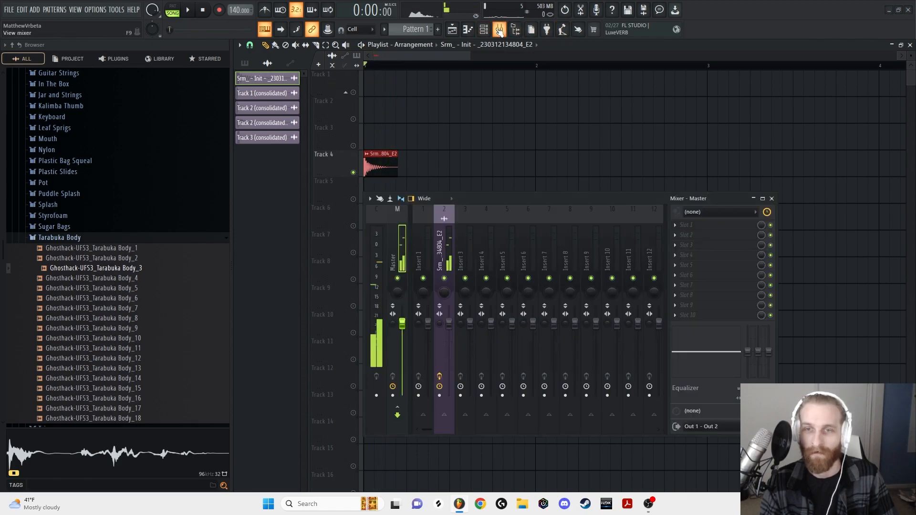
{"action": "left_click", "coordinate": [448, 233]}
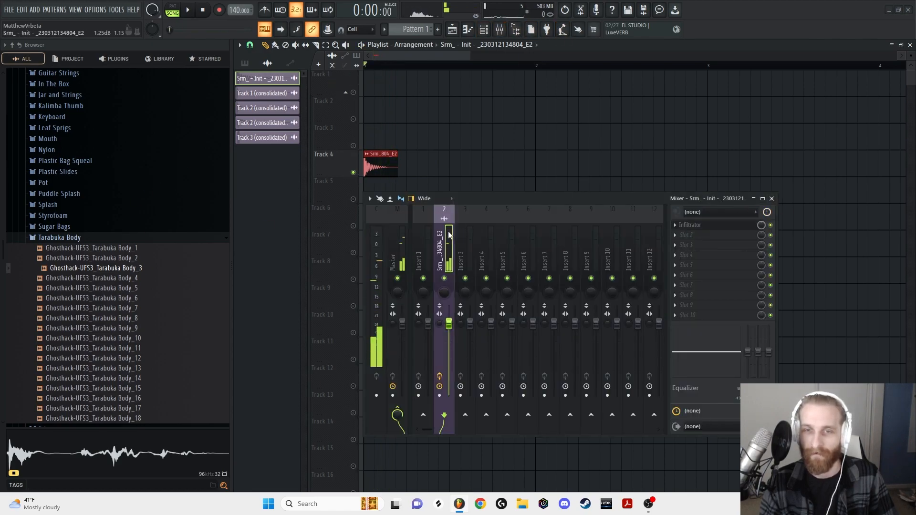
{"action": "left_click", "coordinate": [772, 198]}
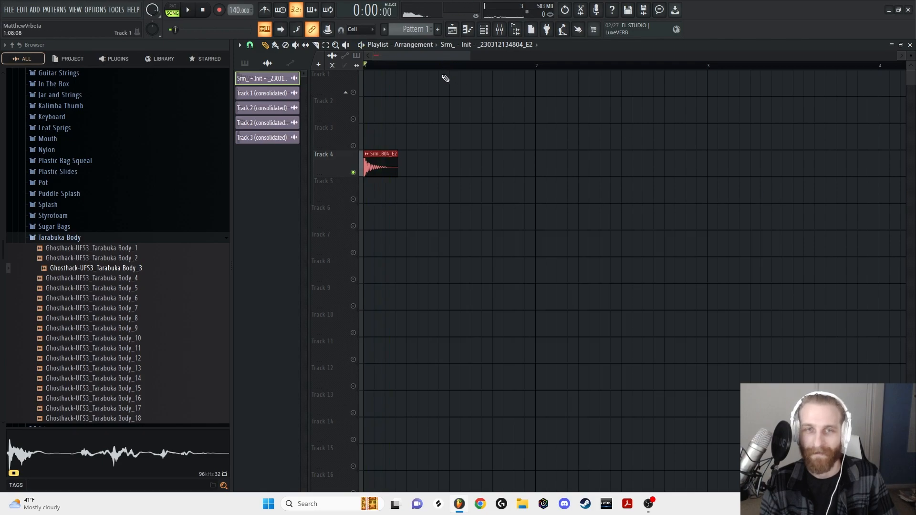
- Add a Harmor instrument channel and load its Default preset
{"action": "left_click", "coordinate": [484, 29]}
{"action": "left_click", "coordinate": [425, 108]}
{"action": "left_click", "coordinate": [430, 142]}
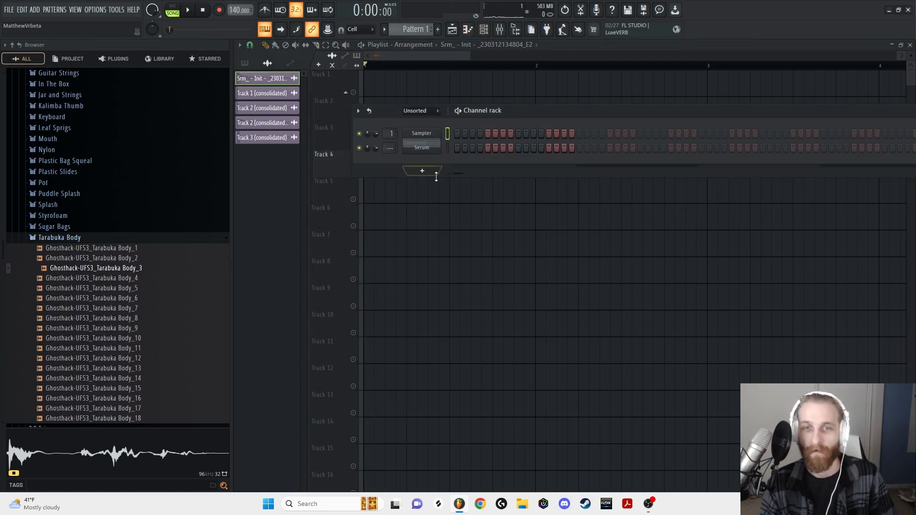
{"action": "left_click", "coordinate": [422, 170]}
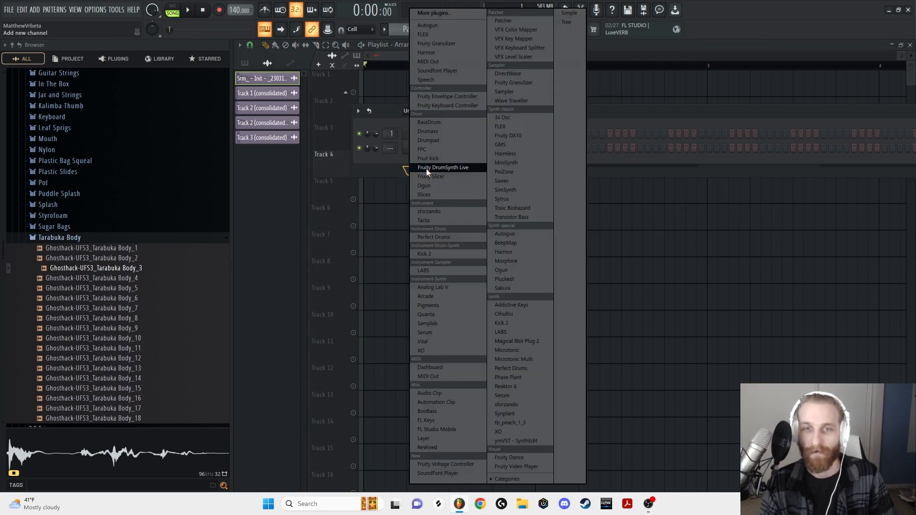
{"action": "left_click", "coordinate": [427, 52]}
{"action": "left_click", "coordinate": [280, 127]}
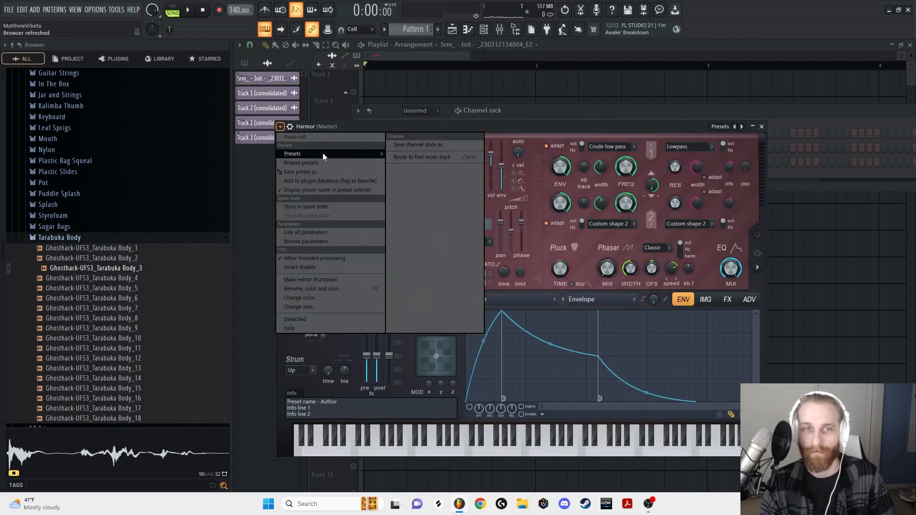
{"action": "mouse_move", "coordinate": [334, 154]}
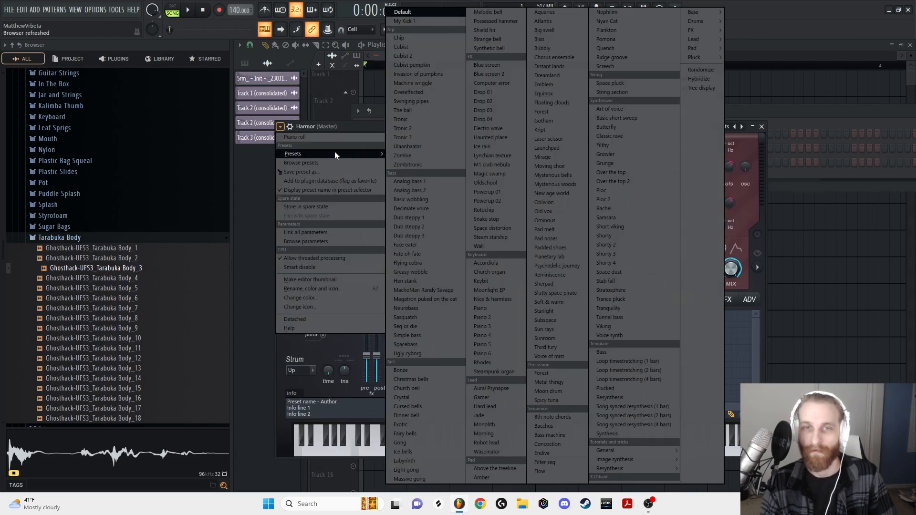
{"action": "left_click", "coordinate": [414, 12]}
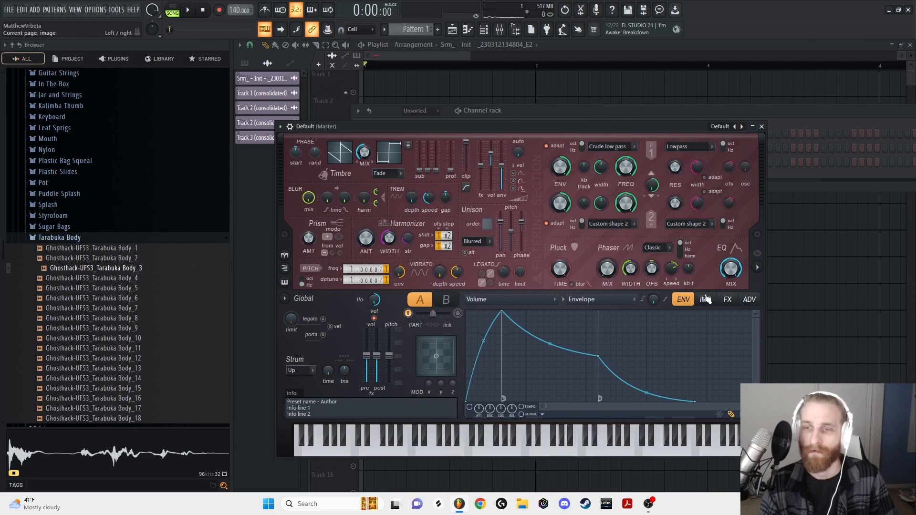
- Show Harmor's image section and move the Harmor and channel rack windows clear of the Track 4 clip
{"action": "left_click", "coordinate": [706, 299]}
{"action": "left_click_drag", "start_coordinate": [487, 127], "coordinate": [575, 192]}
{"action": "left_click_drag", "start_coordinate": [526, 116], "coordinate": [778, 88]}
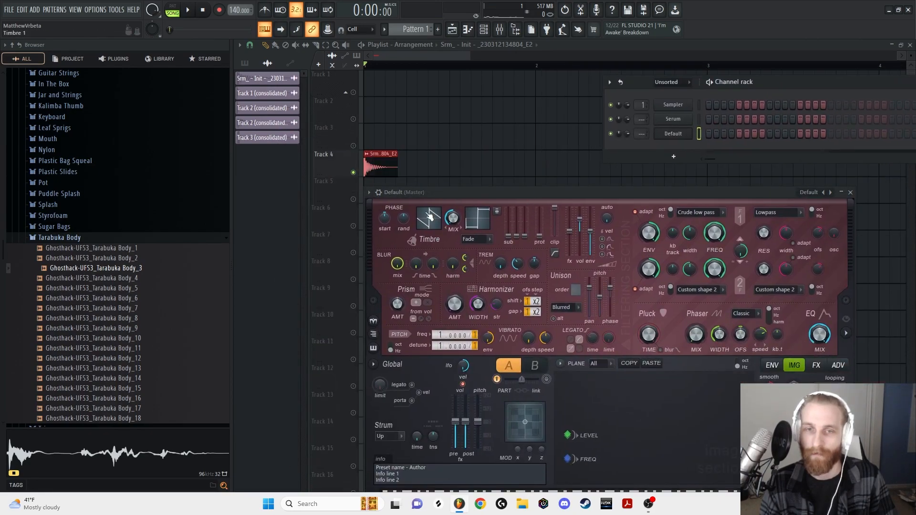
- Load the Track 4 clip's waveform from its audio clip settings into Harmor's image section for resynthesis
{"action": "double_click", "coordinate": [380, 171]}
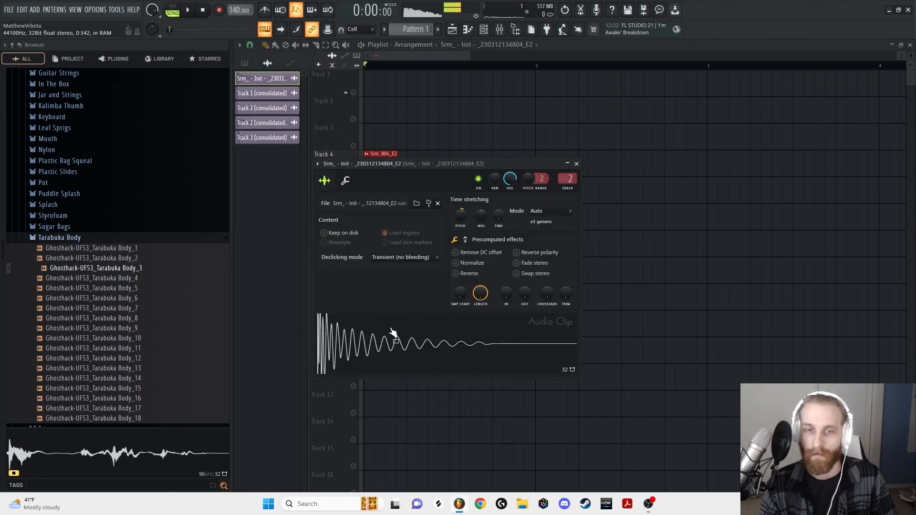
{"action": "left_click", "coordinate": [483, 29]}
{"action": "left_click", "coordinate": [667, 82]}
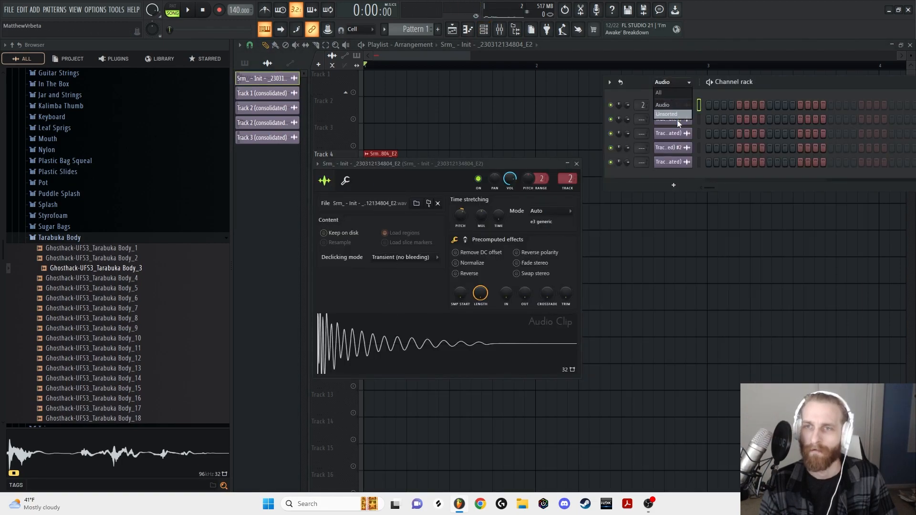
{"action": "left_click", "coordinate": [677, 117]}
{"action": "left_click", "coordinate": [689, 136]}
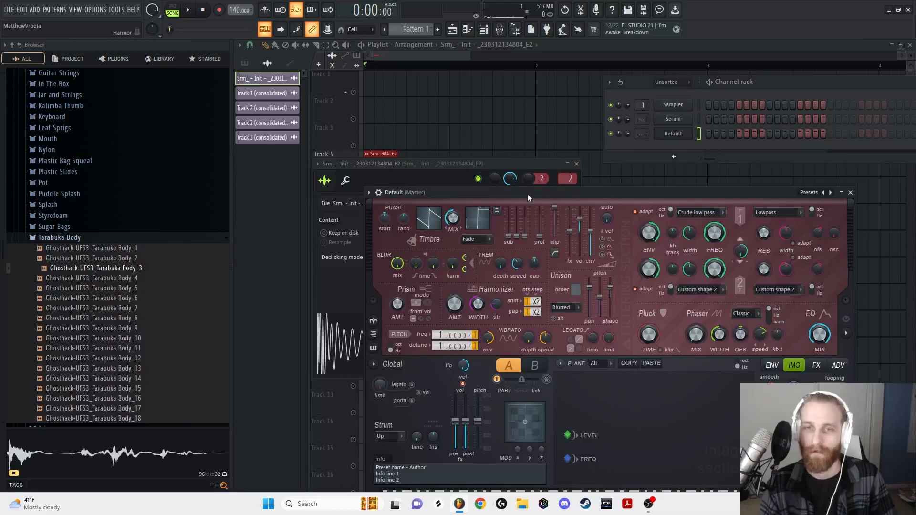
{"action": "left_click_drag", "start_coordinate": [594, 192], "coordinate": [684, 141]}
{"action": "left_click_drag", "start_coordinate": [432, 342], "coordinate": [706, 372]}
{"action": "left_click_drag", "start_coordinate": [625, 143], "coordinate": [490, 116]}
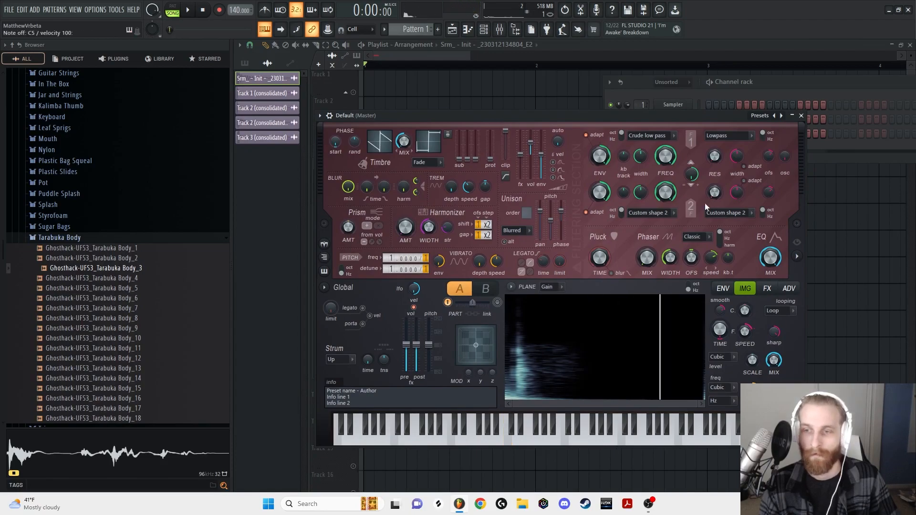
- Try High precision resynthesis in Harmor's advanced settings, return it to Generic and set the computation precision to Perfect
{"action": "left_click", "coordinate": [767, 289]}
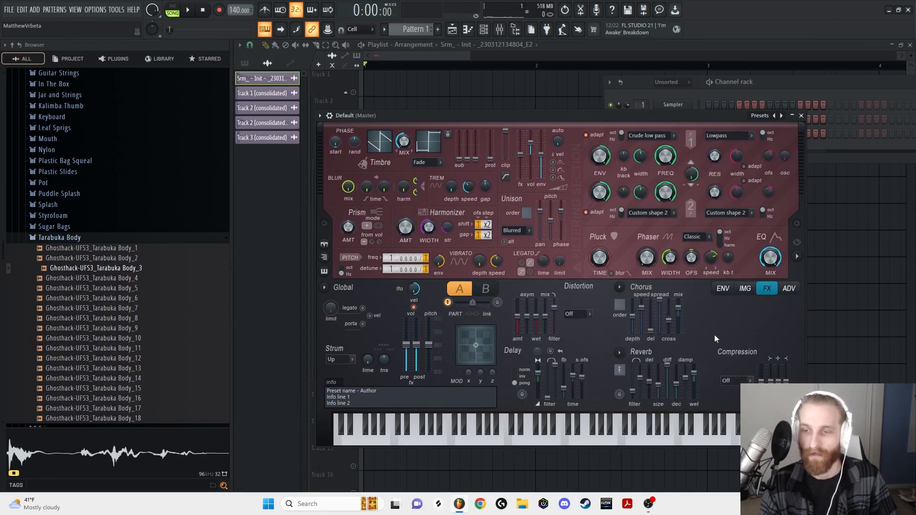
{"action": "left_click", "coordinate": [788, 288]}
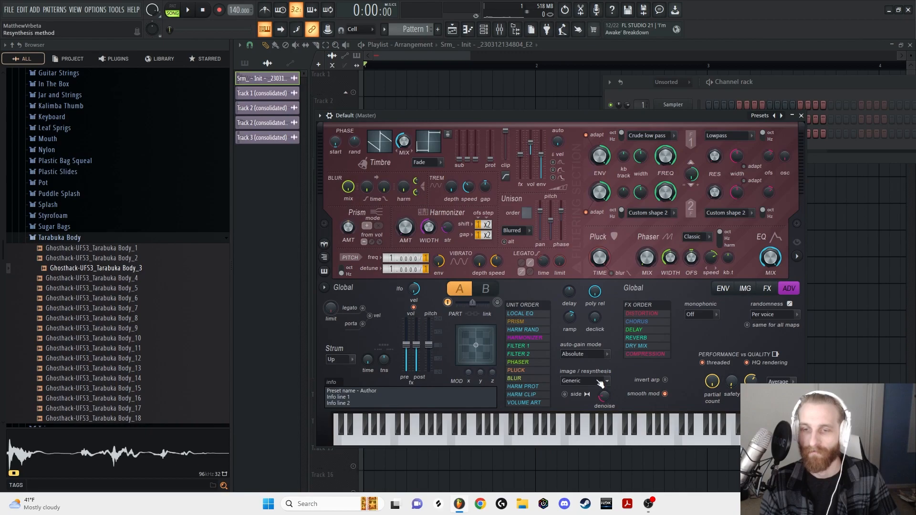
{"action": "scroll", "coordinate": [600, 384], "scroll_direction": "down", "scroll_amount": 1}
{"action": "scroll", "coordinate": [599, 385], "scroll_direction": "up", "scroll_amount": 1}
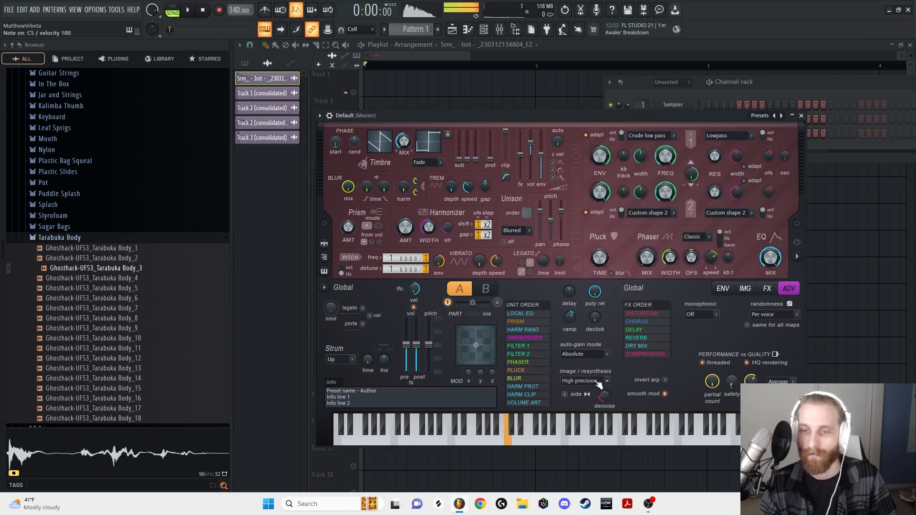
{"action": "scroll", "coordinate": [599, 384], "scroll_direction": "down", "scroll_amount": 1}
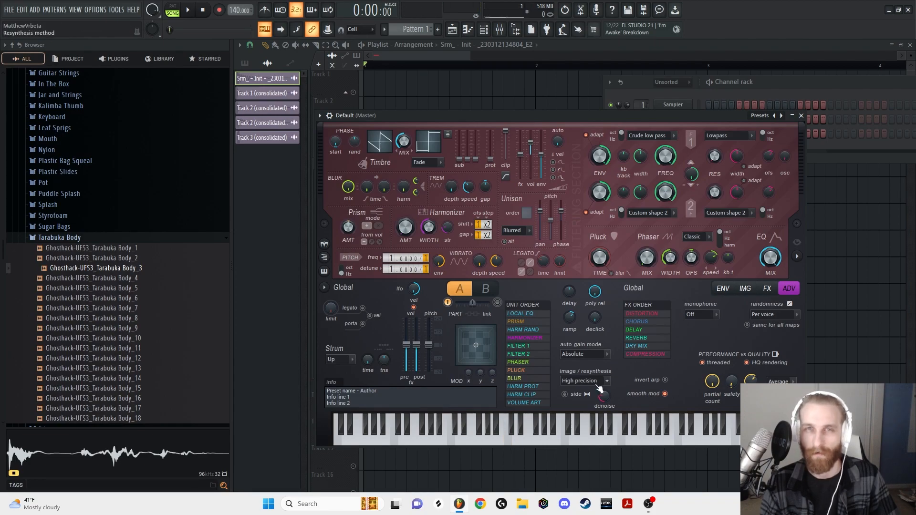
{"action": "scroll", "coordinate": [599, 386], "scroll_direction": "up", "scroll_amount": 1}
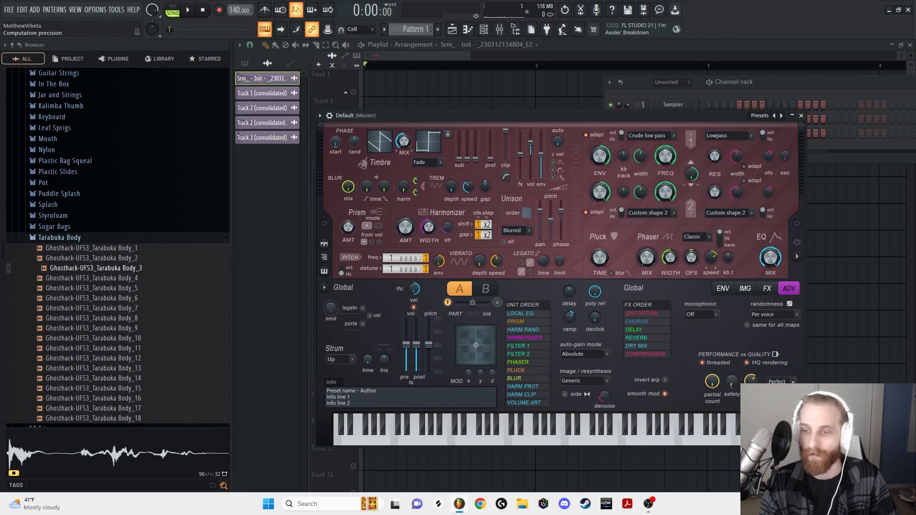
- Set the looping mode of Harmor's resynthesized image to One-shot
{"action": "left_click", "coordinate": [745, 288]}
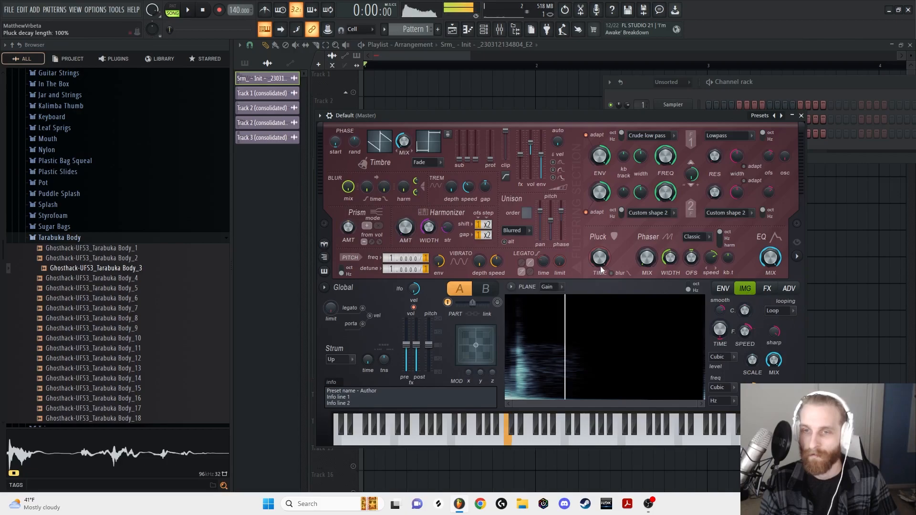
{"action": "left_click", "coordinate": [781, 311]}
{"action": "left_click", "coordinate": [782, 323]}
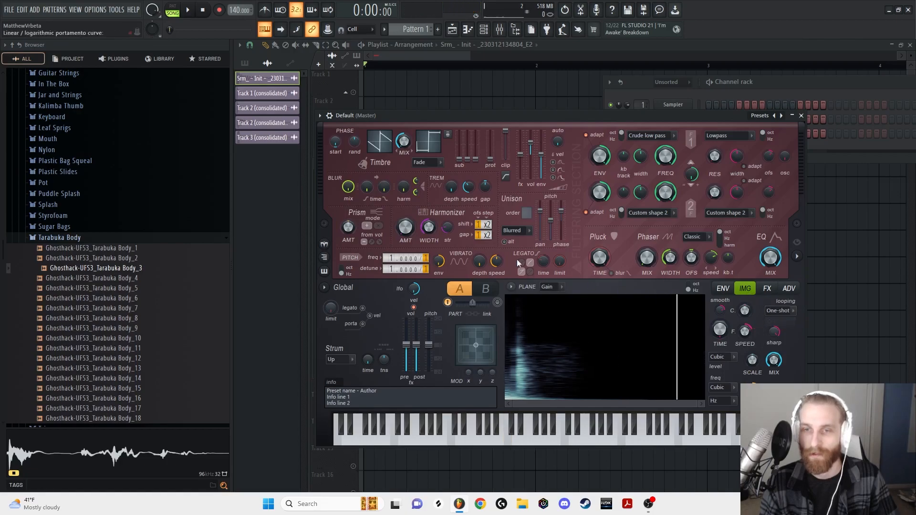
- Randomize Harmor's harmonizer matrix and audition the sound on a repeated note
{"action": "right_click", "coordinate": [487, 225]}
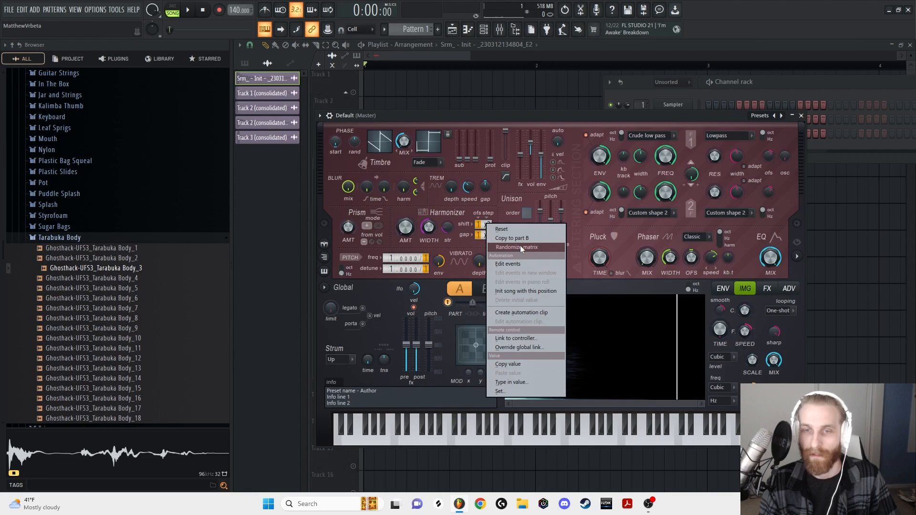
{"action": "left_click", "coordinate": [520, 247]}
{"action": "key", "text": "z"}
{"action": "key", "text": "z"}
{"action": "key", "text": "z"}
{"action": "key", "text": "z"}
{"action": "key", "text": "z"}
- Adjust Harmor's harmonizer amount while auditioning the sound on neighbouring notes
{"action": "left_click_drag", "start_coordinate": [403, 231], "coordinate": [403, 239]}
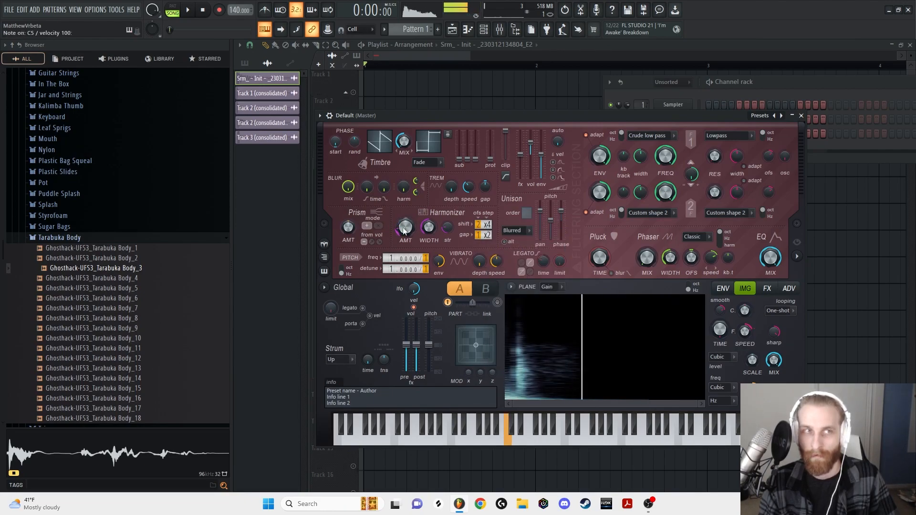
{"action": "key", "text": "z"}
{"action": "key", "text": "z"}
{"action": "key", "text": "x"}
{"action": "key", "text": "x"}
{"action": "key", "text": "s"}
{"action": "key", "text": "s"}
{"action": "key", "text": "s"}
{"action": "key", "text": "s"}
{"action": "key", "text": "s"}
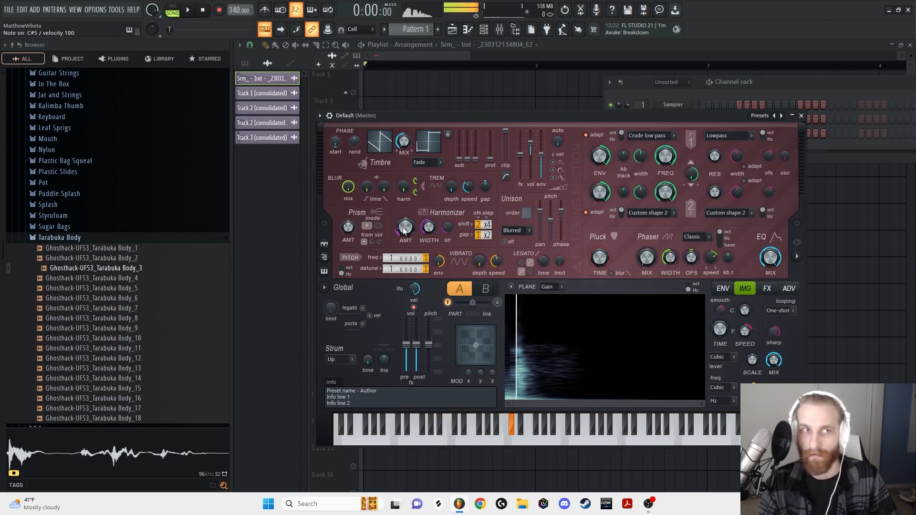
{"action": "key", "text": "s"}
{"action": "left_click_drag", "start_coordinate": [404, 230], "coordinate": [404, 226]}
{"action": "key", "text": "s"}
{"action": "key", "text": "s"}
- Randomize the harmonizer's shift and gap values three more times, auditioning each variation
{"action": "right_click", "coordinate": [485, 223]}
{"action": "left_click", "coordinate": [500, 250]}
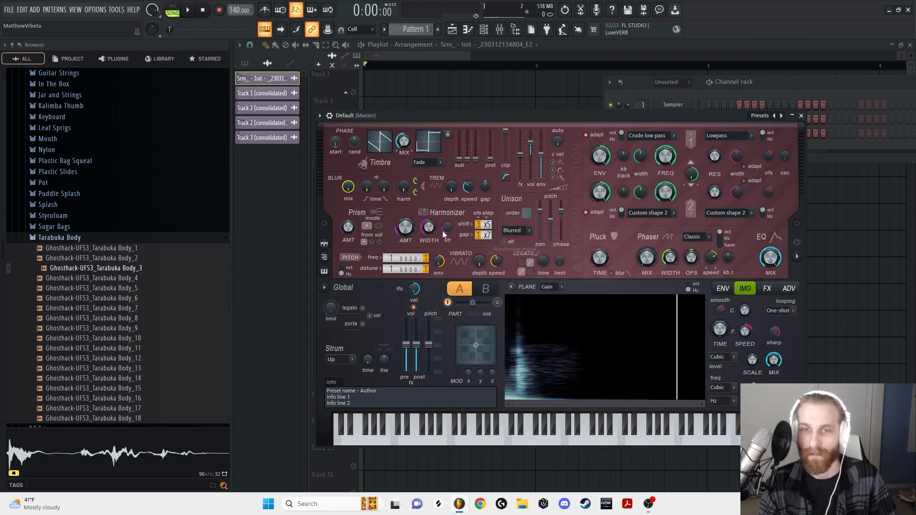
{"action": "key", "text": "s"}
{"action": "right_click", "coordinate": [480, 229]}
{"action": "left_click", "coordinate": [500, 251]}
{"action": "key", "text": "s"}
{"action": "right_click", "coordinate": [480, 230]}
{"action": "left_click", "coordinate": [500, 251]}
{"action": "key", "text": "s"}
{"action": "key", "text": "s"}
{"action": "key", "text": "s"}
- Set Harmor's image gain pixel scale to 76%, audition the sound and close the Harmor window
{"action": "left_click_drag", "start_coordinate": [753, 364], "coordinate": [752, 349]}
{"action": "key", "text": "s"}
{"action": "key", "text": "s"}
{"action": "key", "text": "s"}
{"action": "key", "text": "s"}
{"action": "key", "text": "s"}
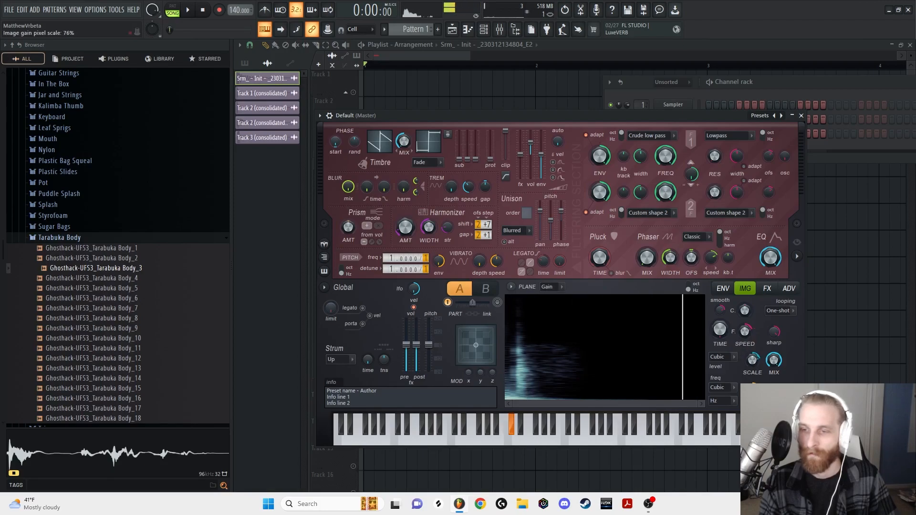
{"action": "left_click", "coordinate": [802, 116]}
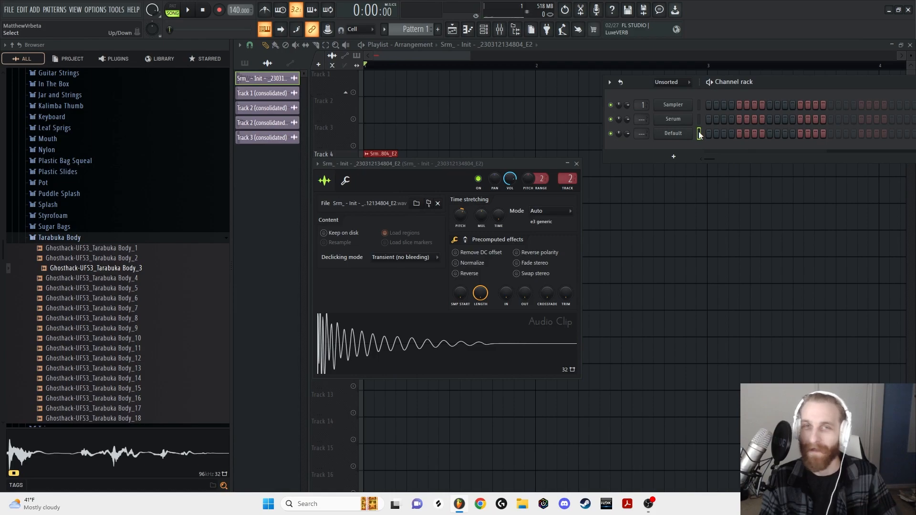